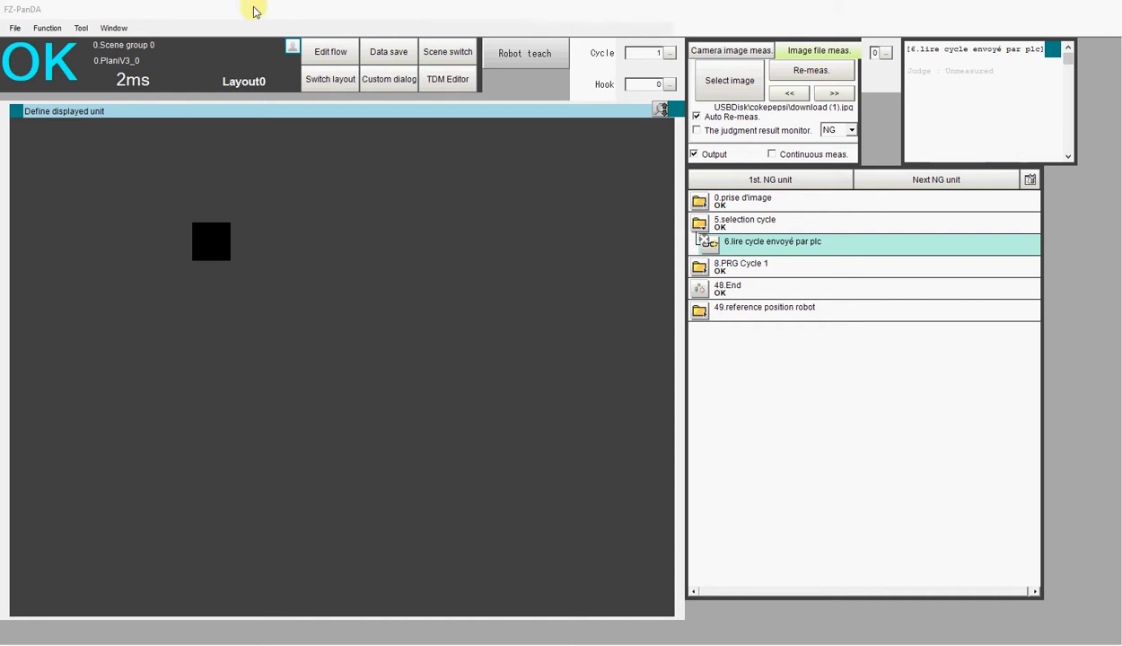
Start modifying the layout and add the MDI_SetDataBtn.SetDataBtn window part below the Robot teach button
left_click(112, 29)
left_click(124, 40)
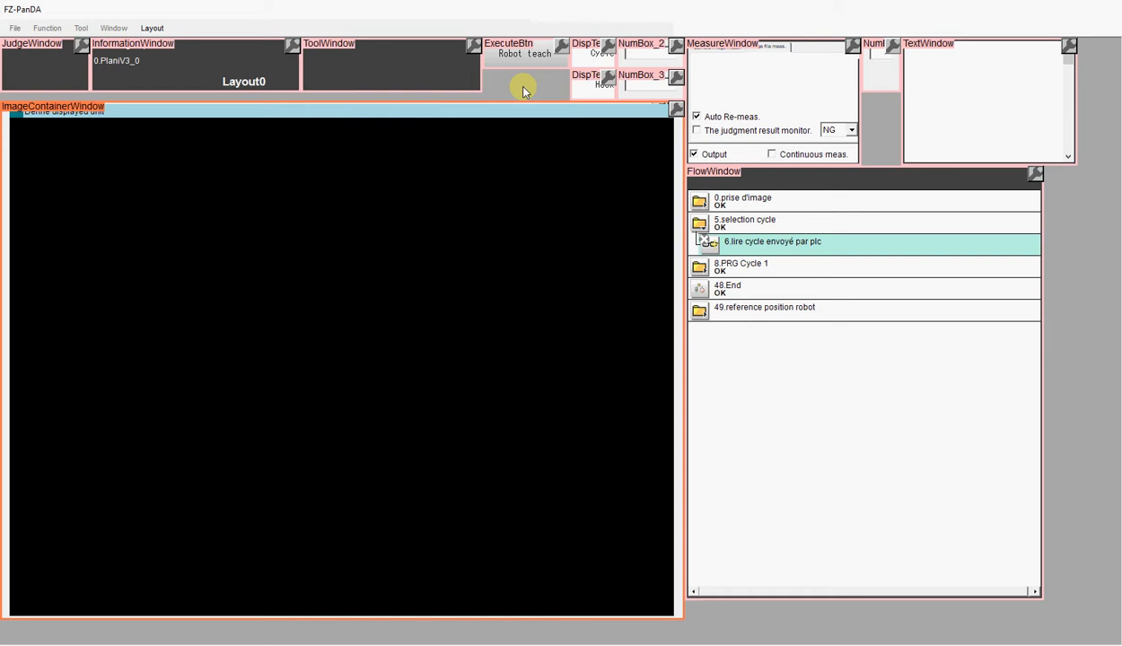
right_click(523, 90)
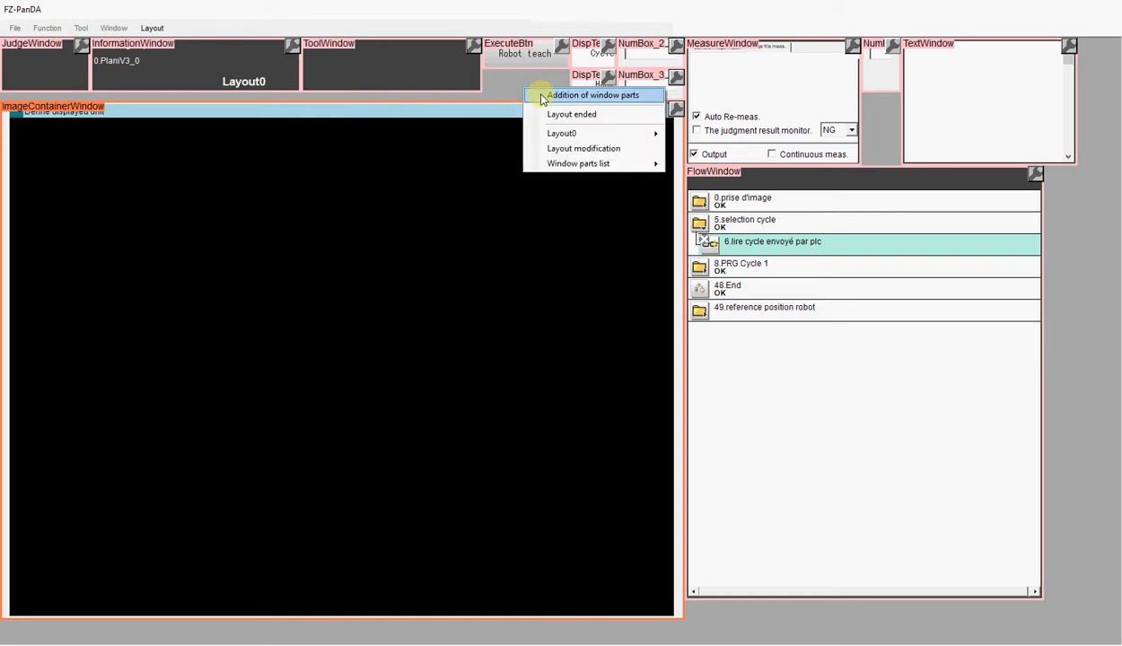
left_click(542, 97)
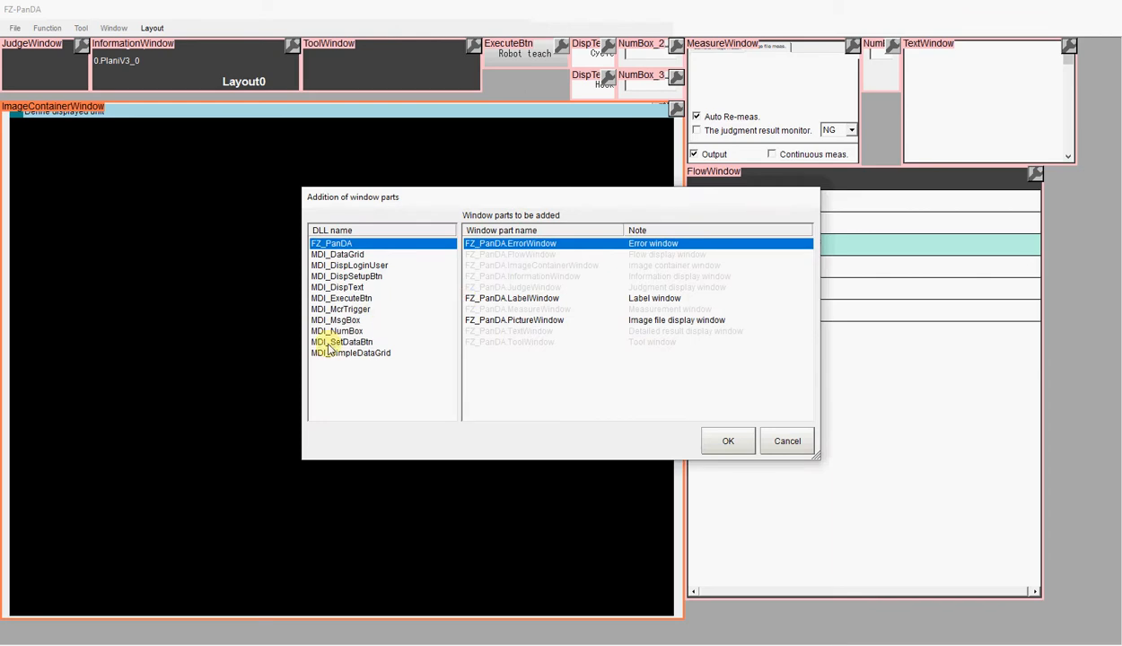
left_click(332, 343)
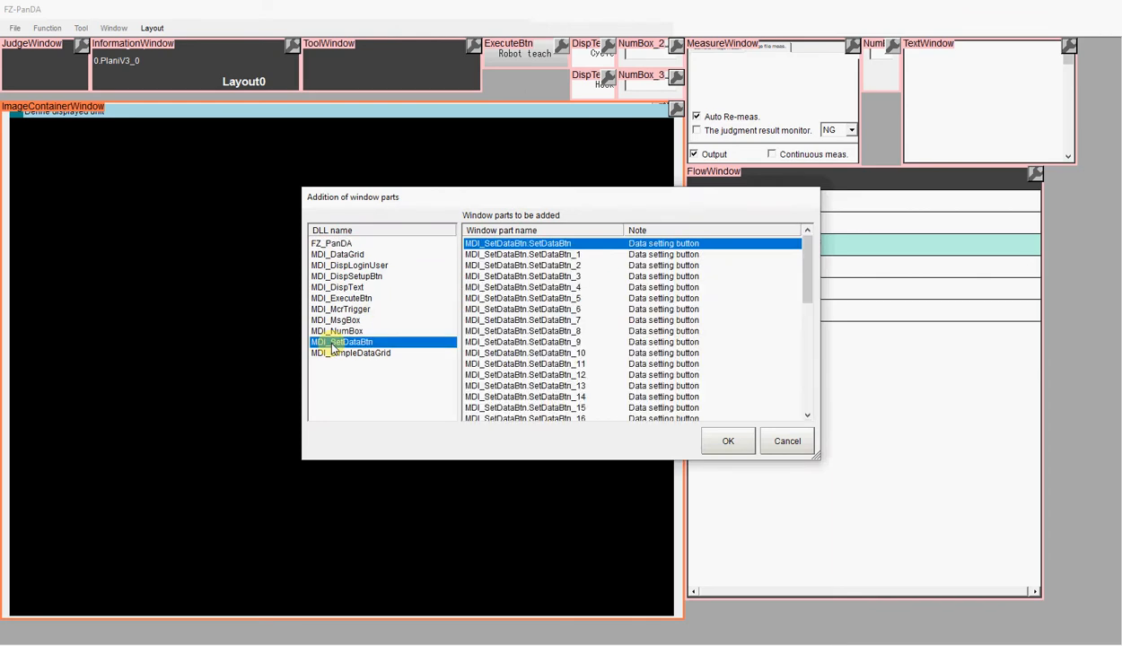
left_click(723, 440)
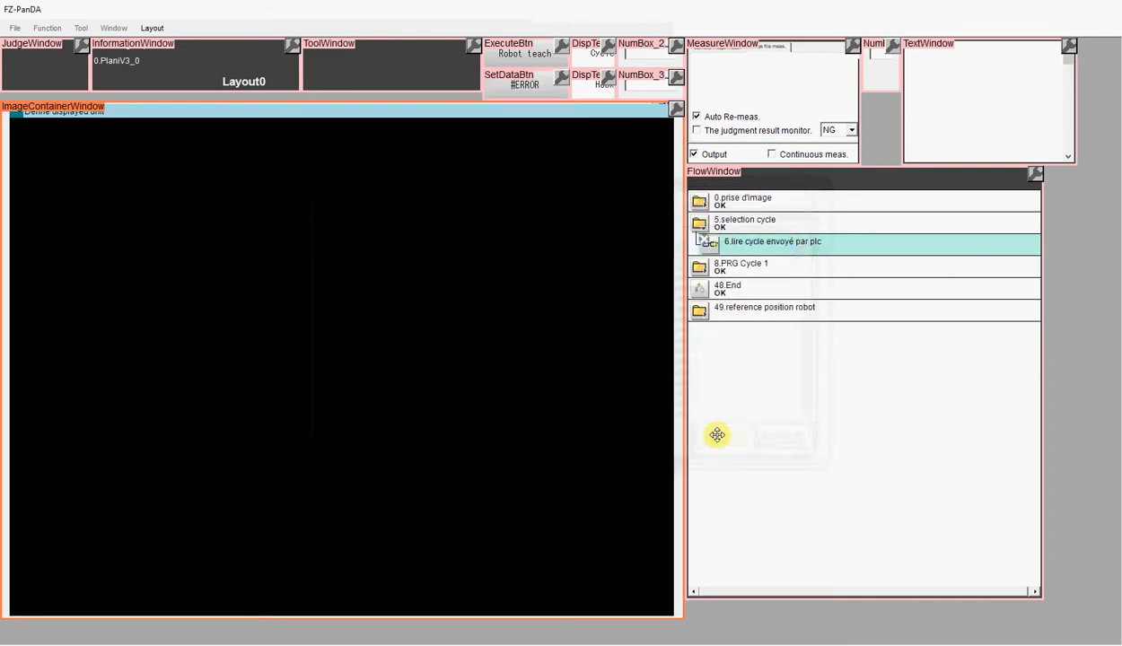
In the SetDataBtn settings, set the operation's data type to System data and Data Identifier 0 to Macro_IO
left_click(560, 79)
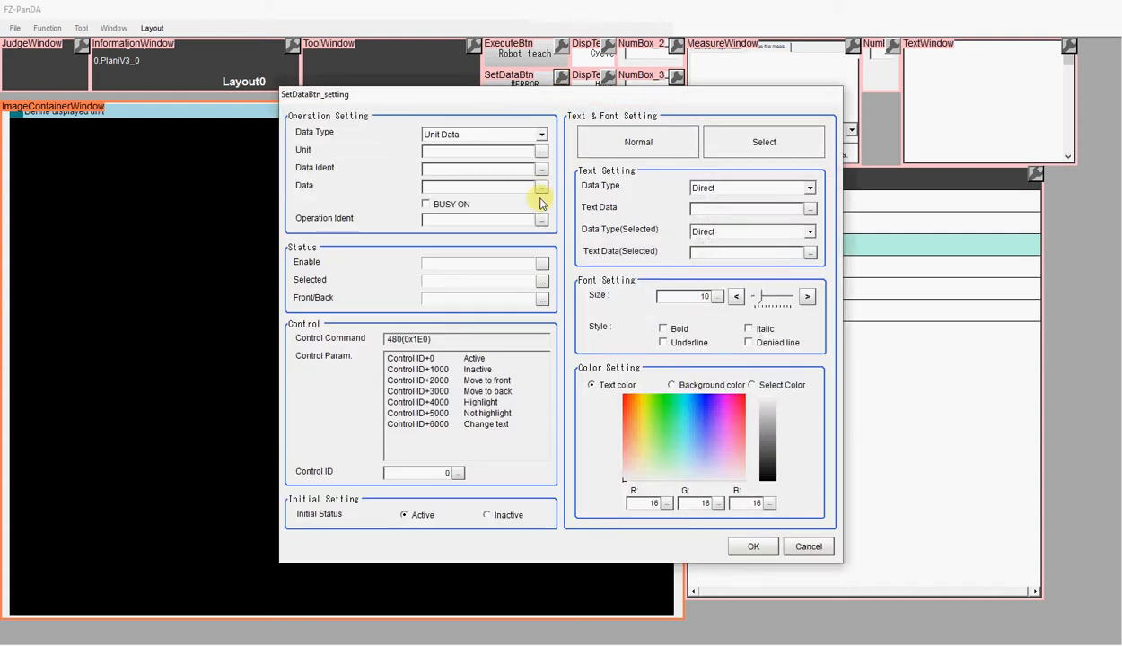
left_click(539, 134)
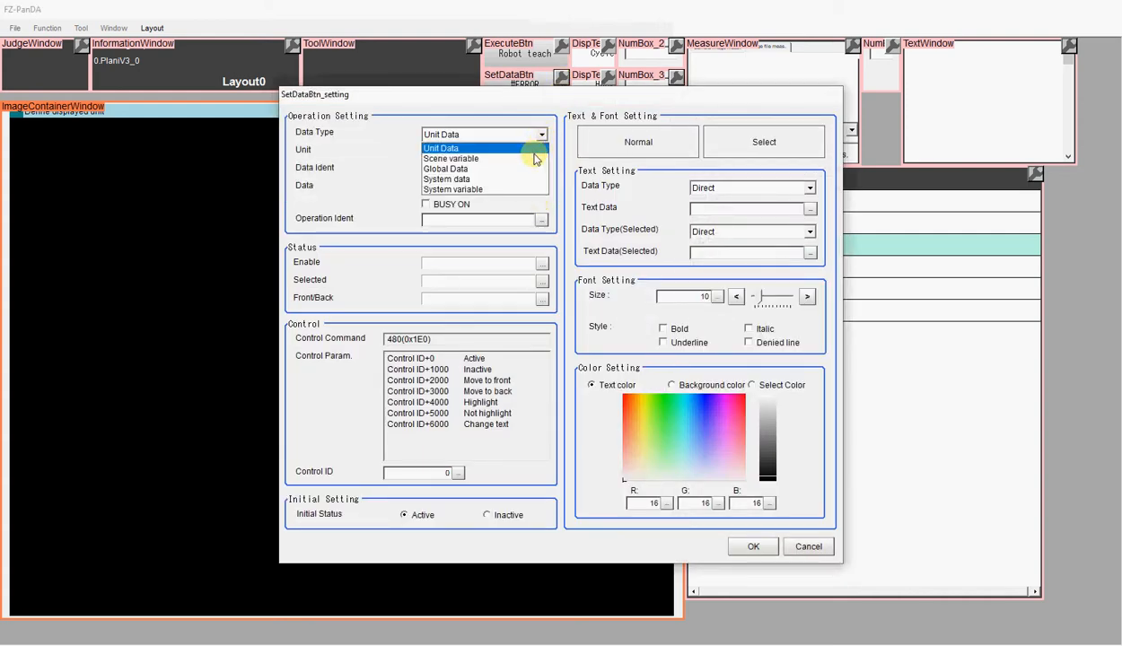
left_click(522, 183)
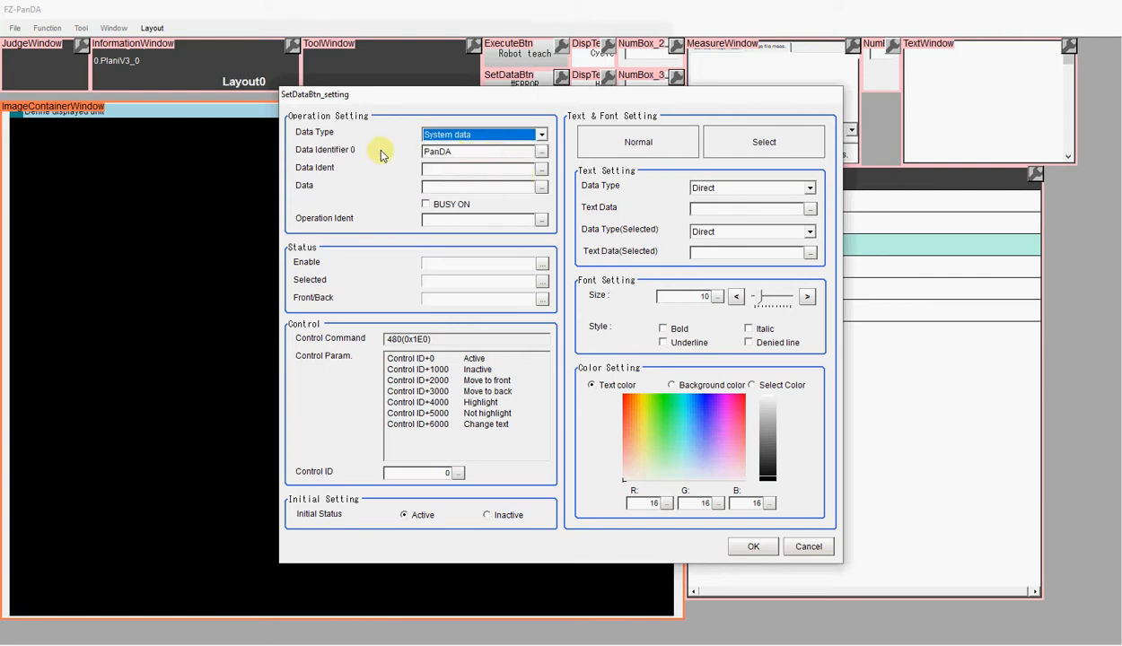
left_click(541, 151)
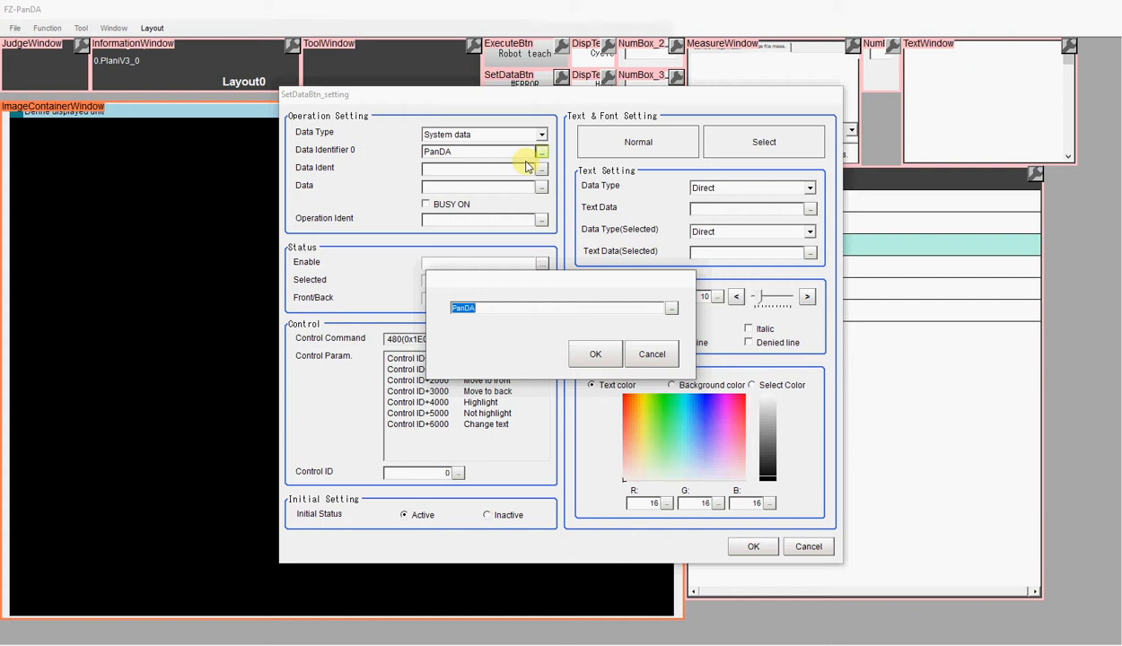
type("Macro_IO")
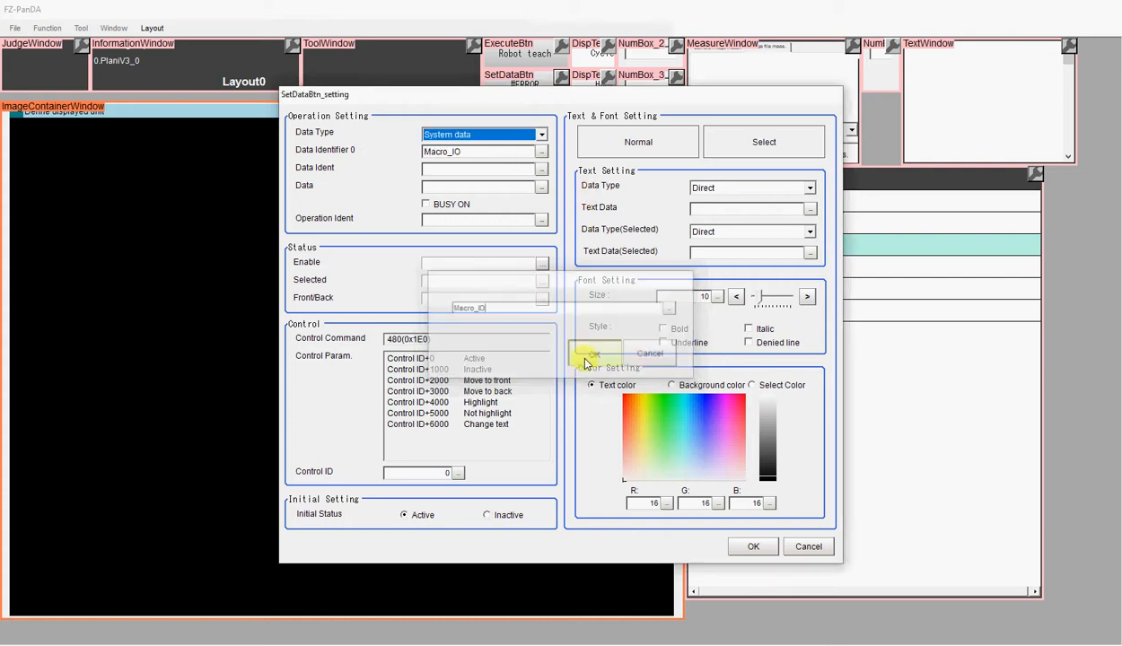
left_click(588, 355)
Set the button's data ident to gosub and its data to *LogON
left_click(541, 169)
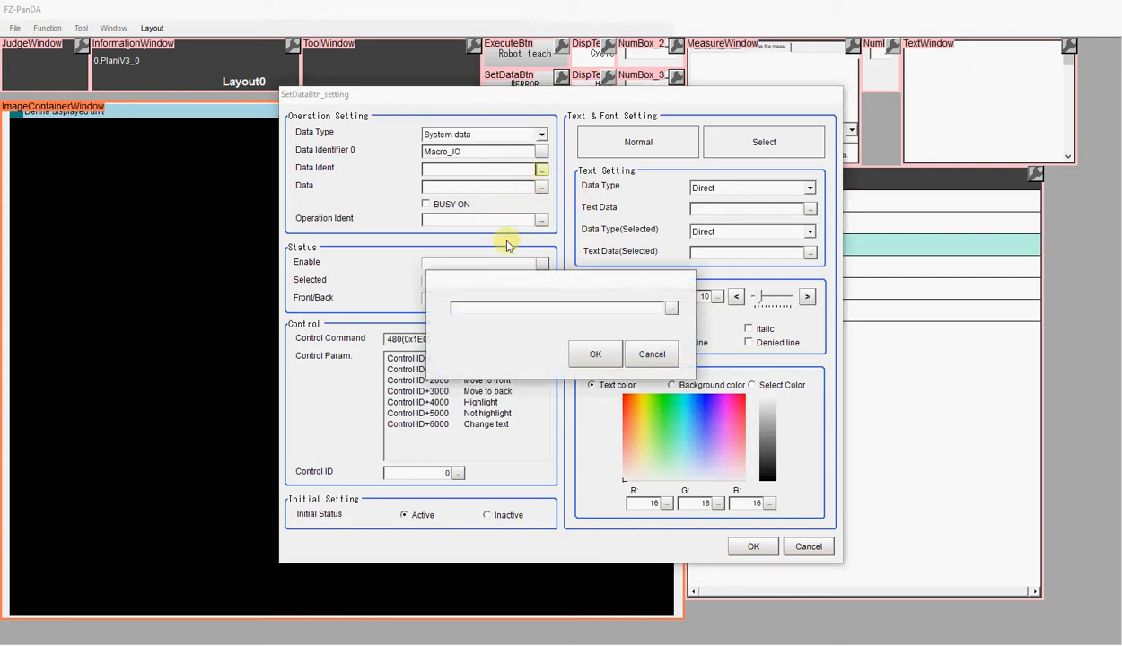
type("gosub")
left_click(585, 353)
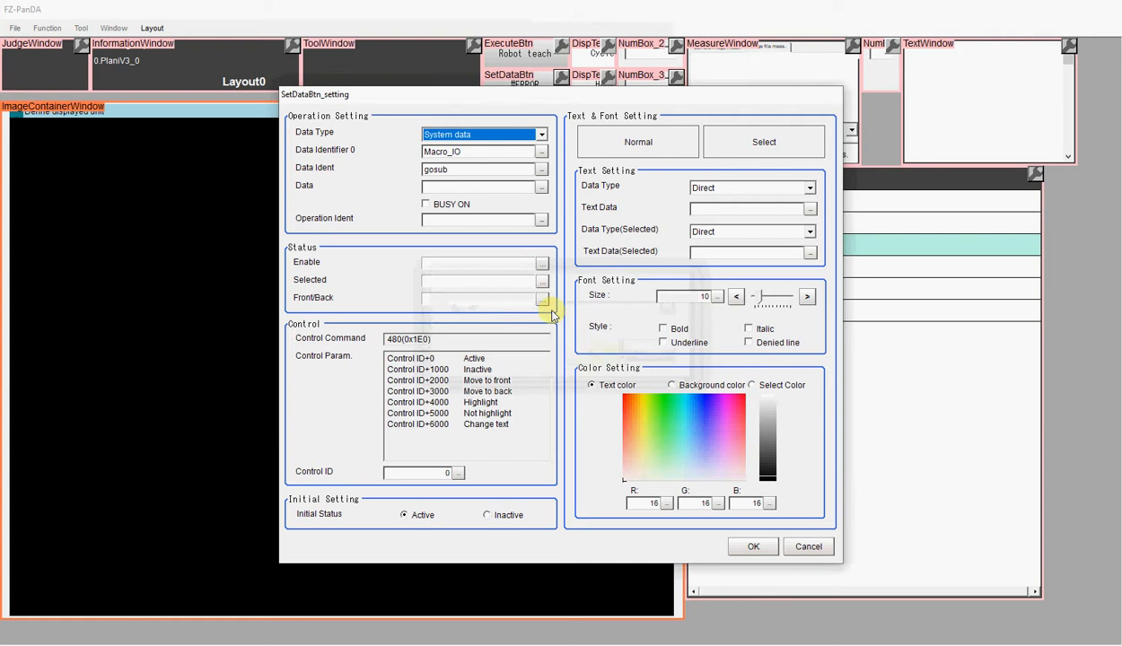
left_click(541, 186)
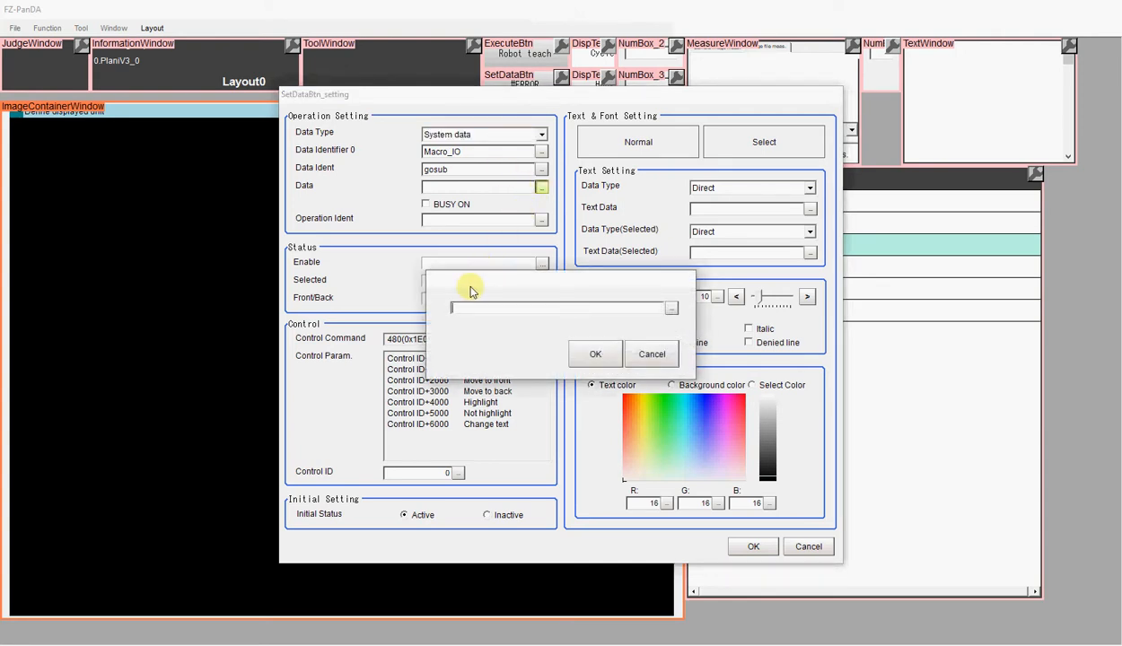
type("1")
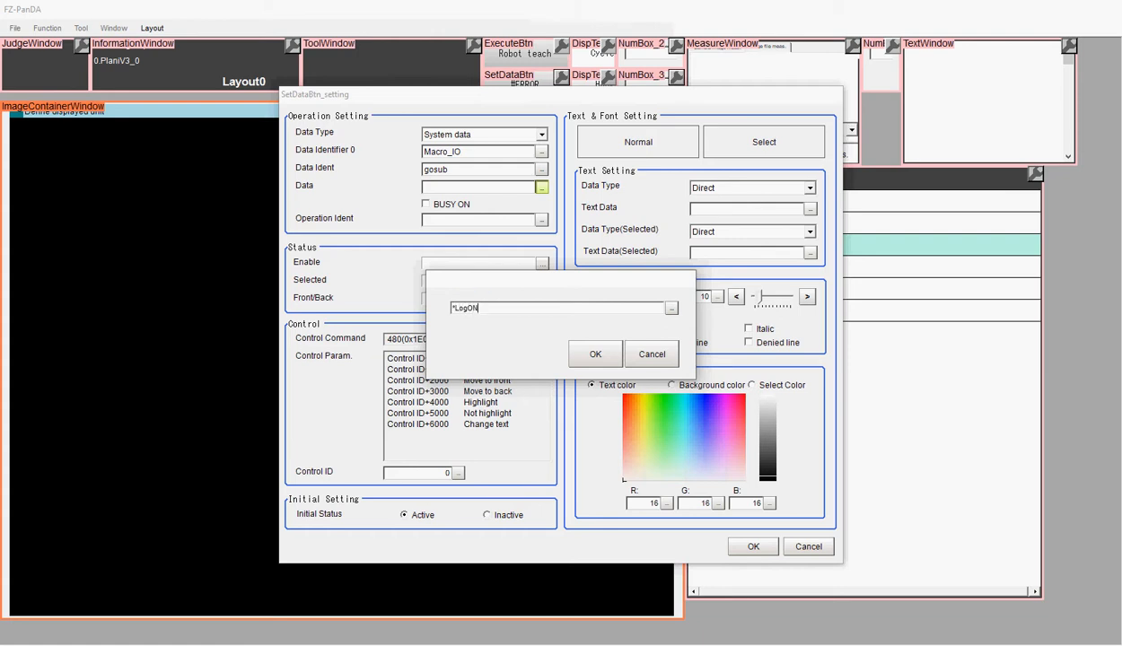
left_click(594, 355)
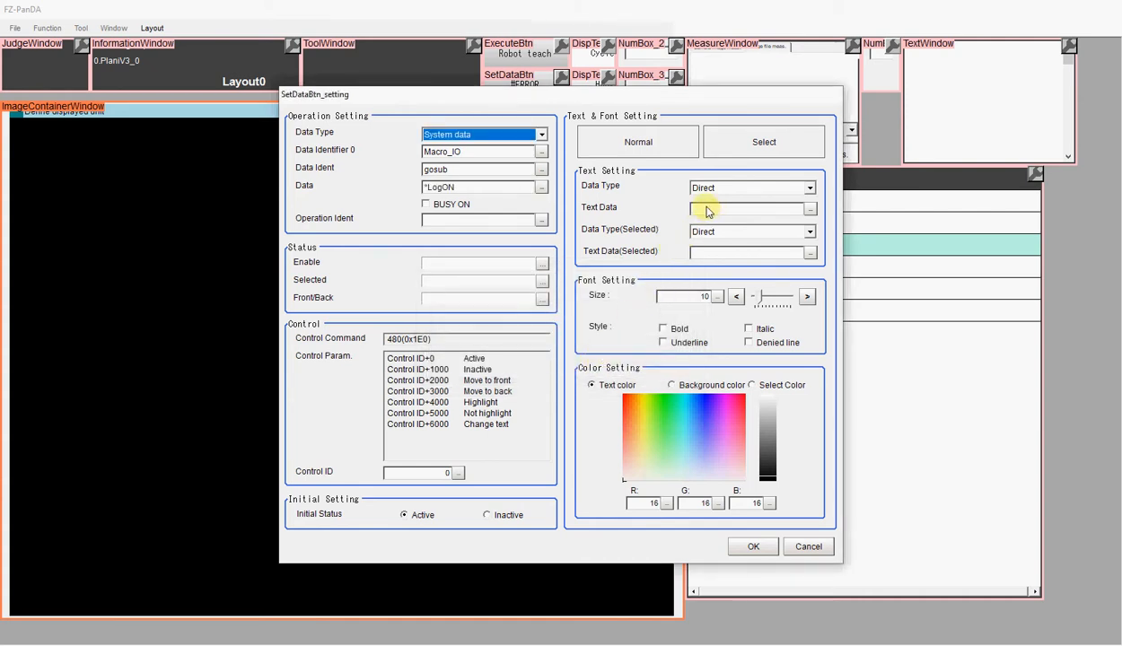
Label the button with the text LogON and apply its settings
left_click(808, 211)
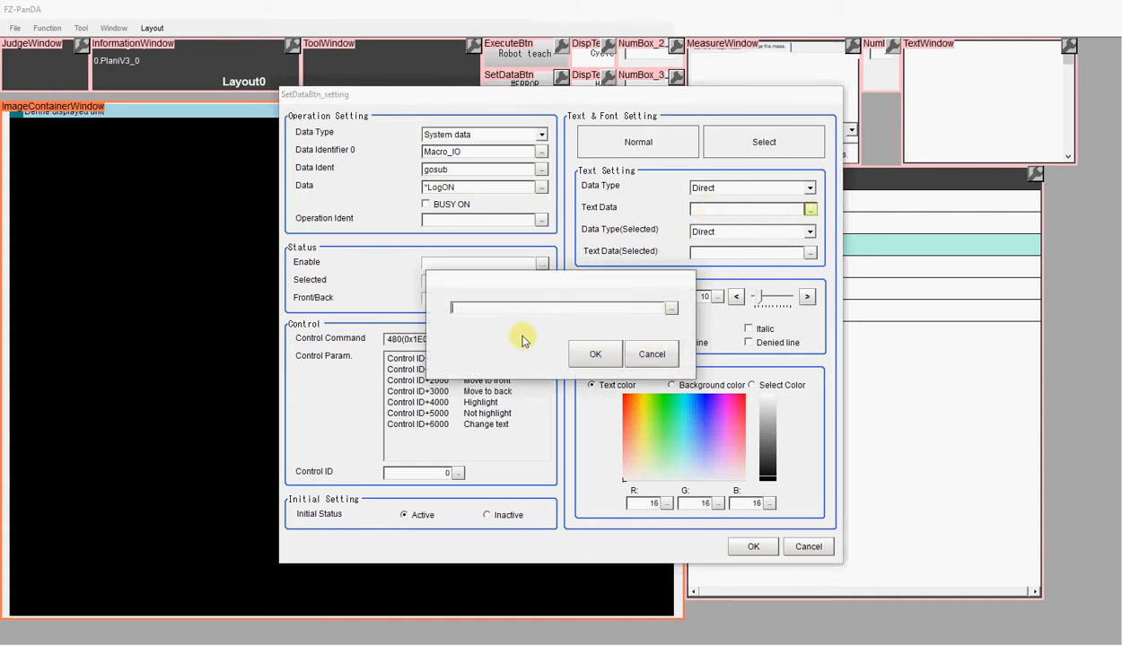
type("Lo")
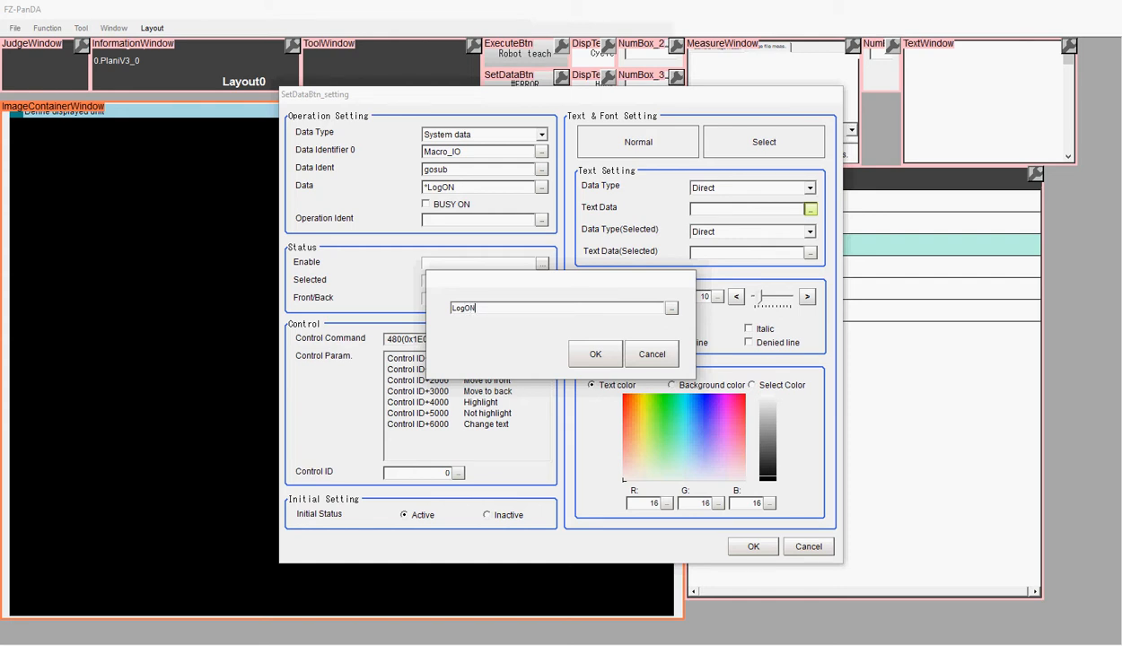
type("gON")
left_click(594, 353)
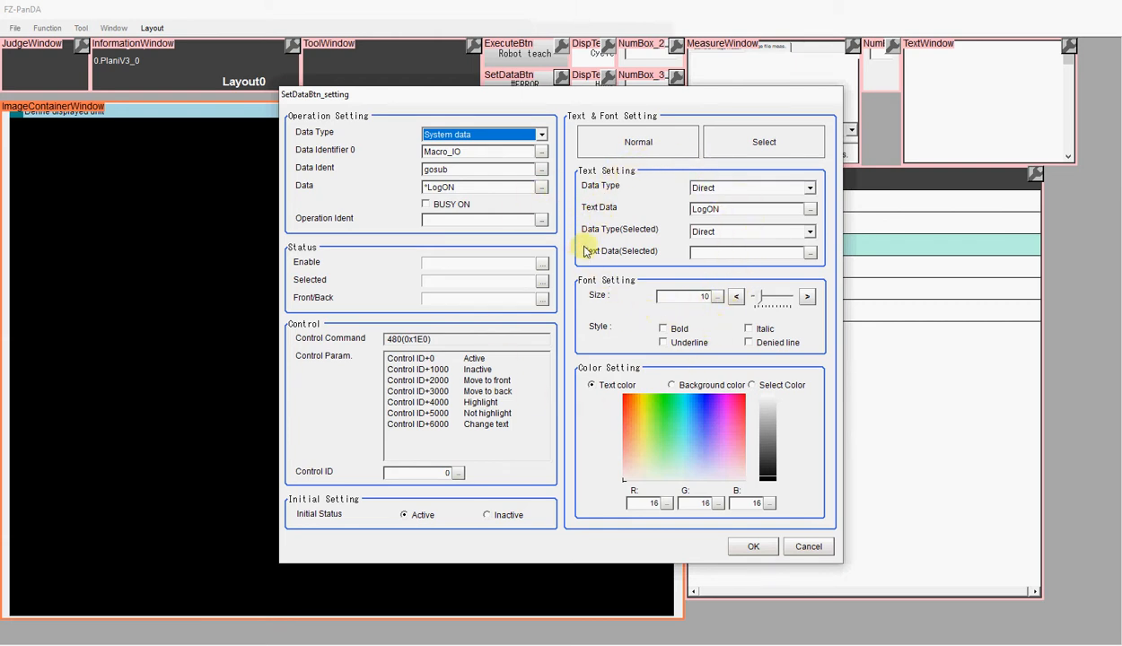
left_click(752, 546)
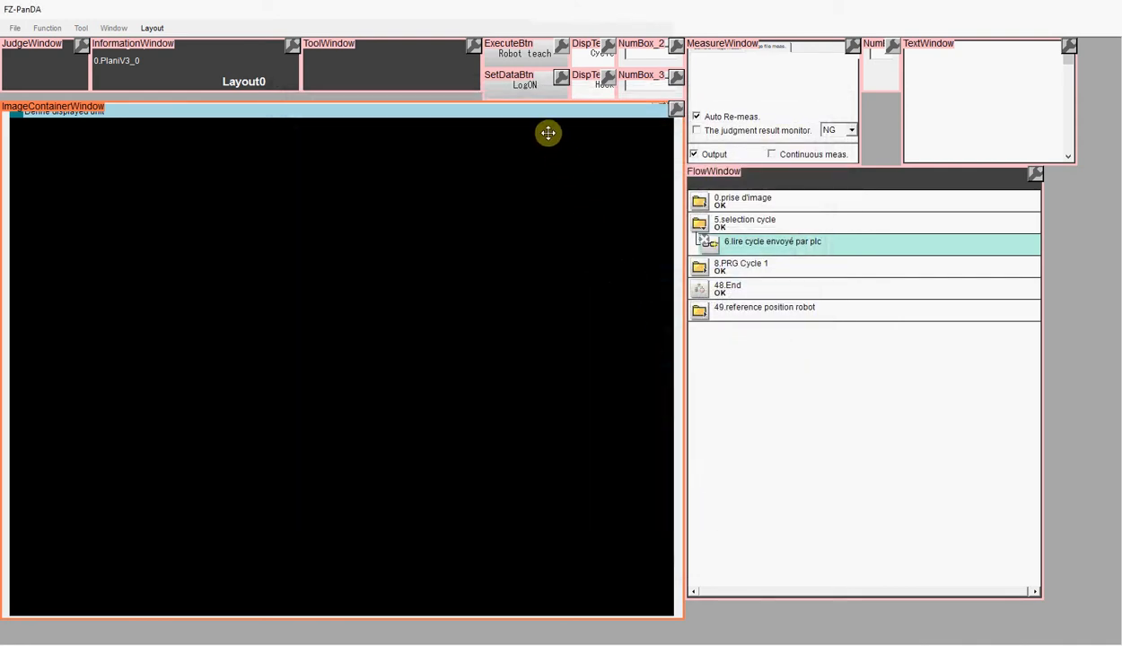
Duplicate the LogON button and set the copy's operation data to *LogOFF
right_click(529, 94)
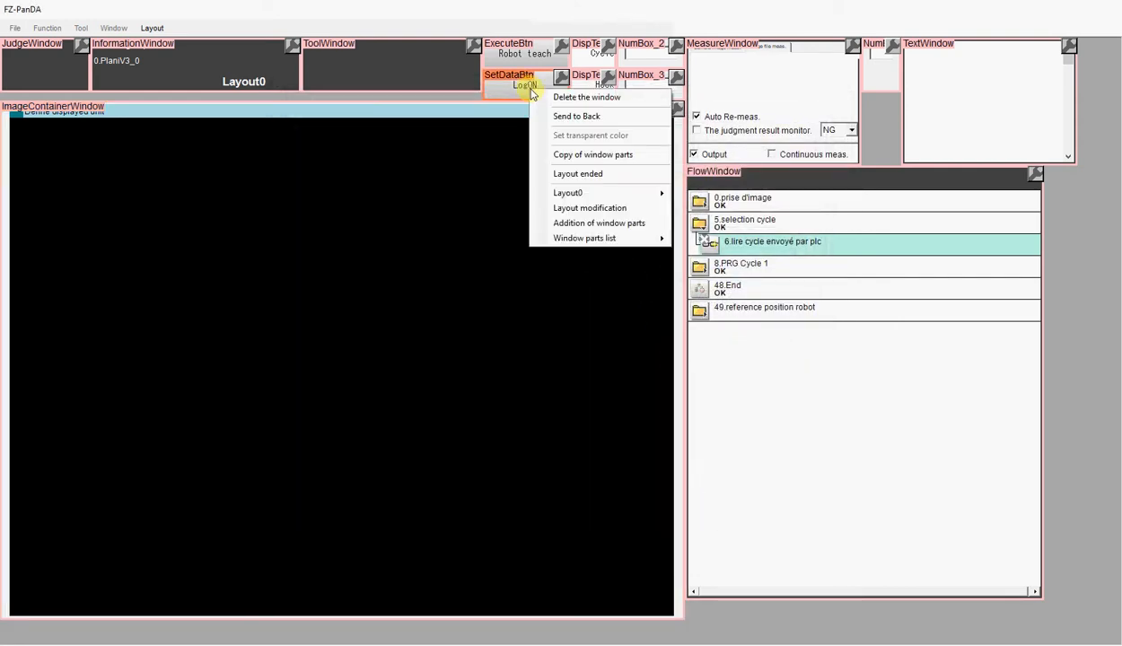
left_click(558, 157)
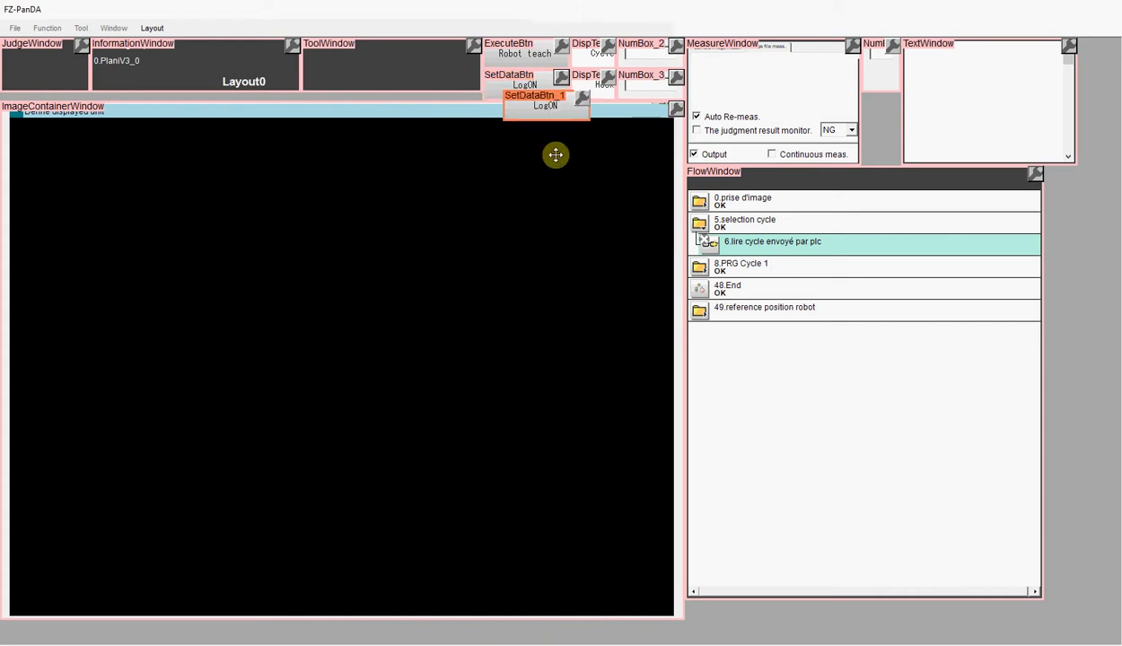
left_click(582, 99)
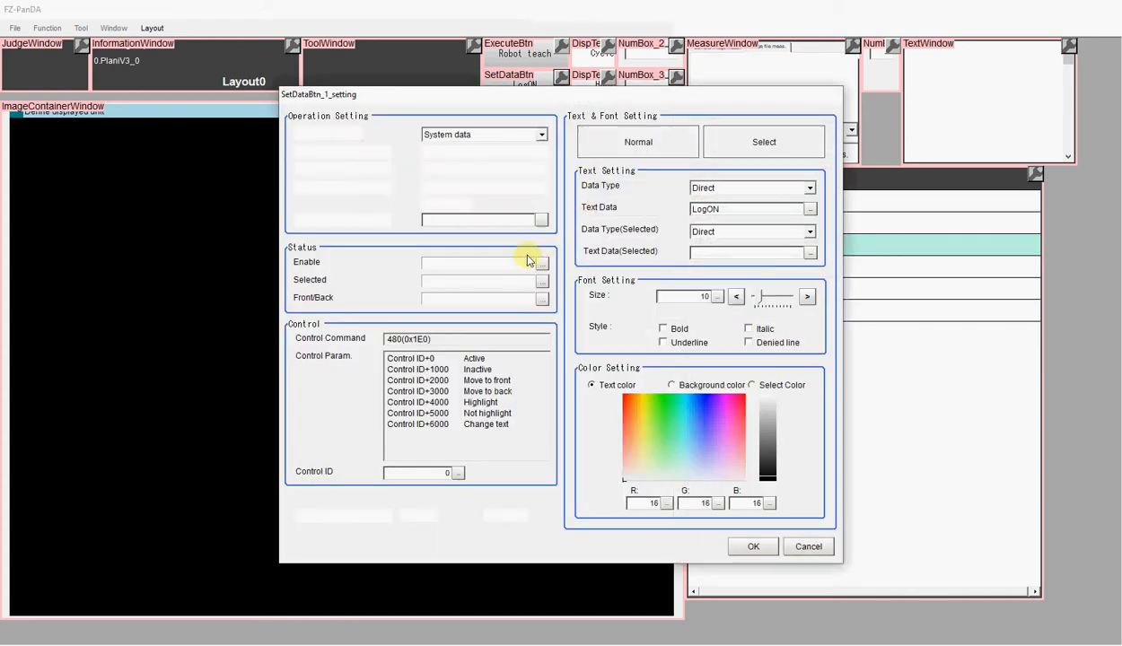
left_click(541, 187)
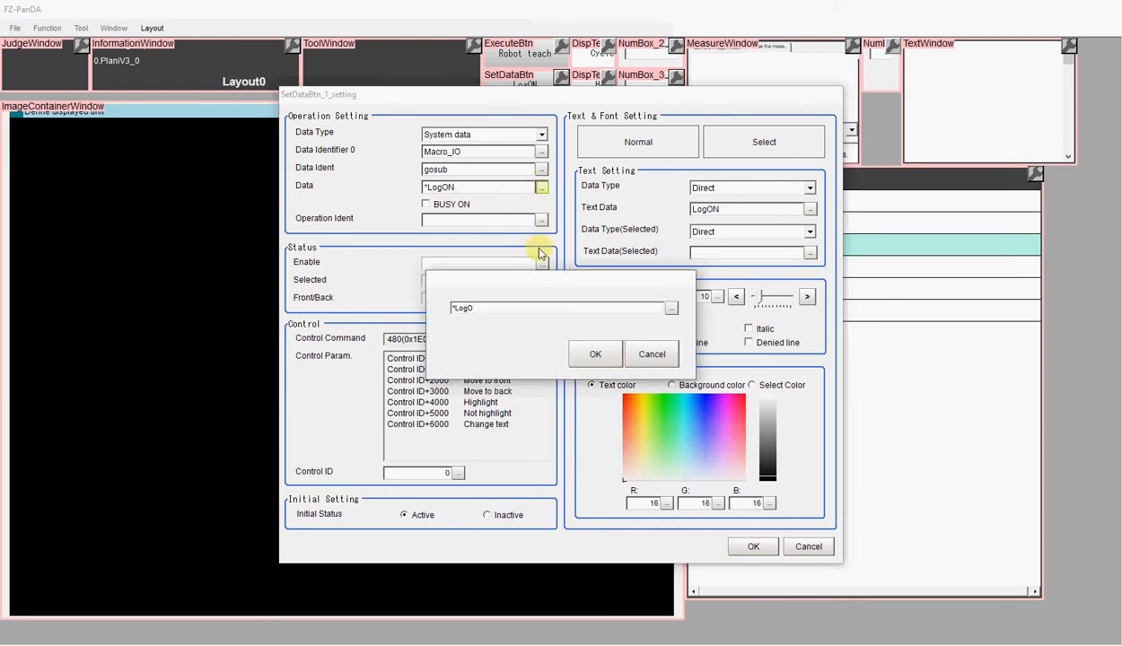
type("F")
left_click(592, 353)
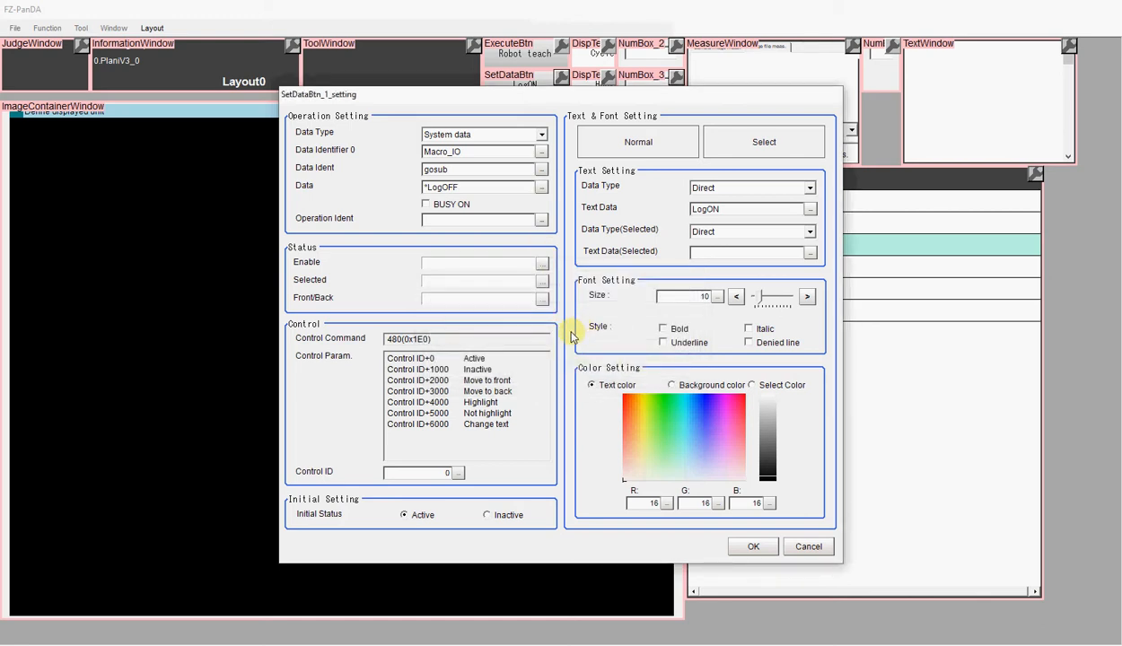
Set the copied button's text data to LogOFF
left_click(810, 208)
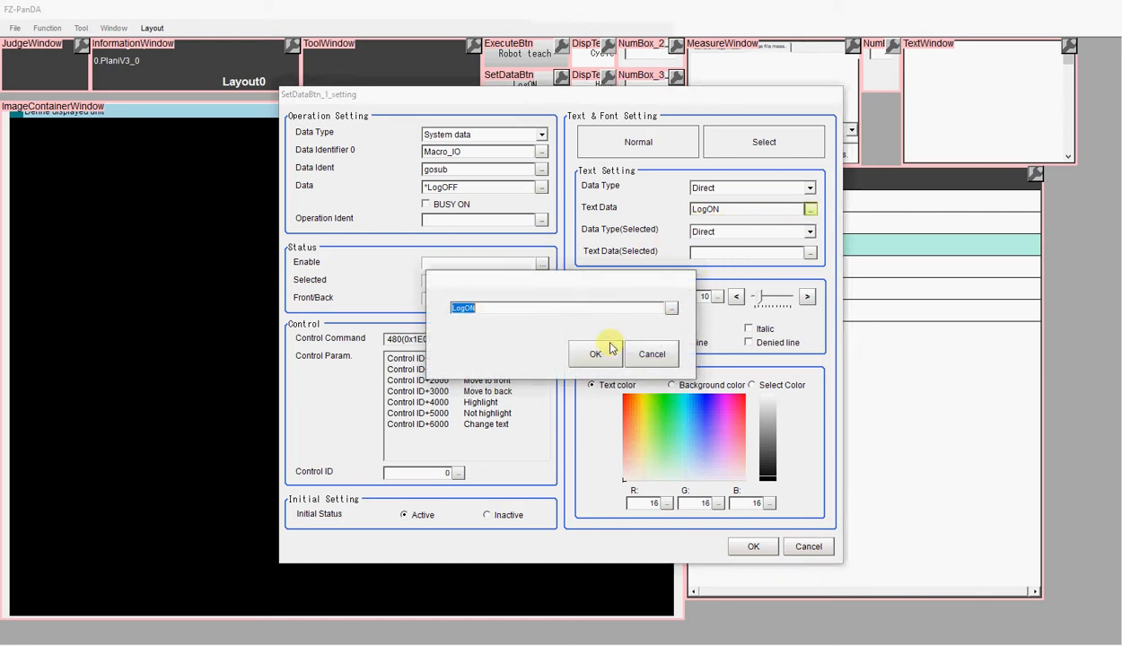
key("Right")
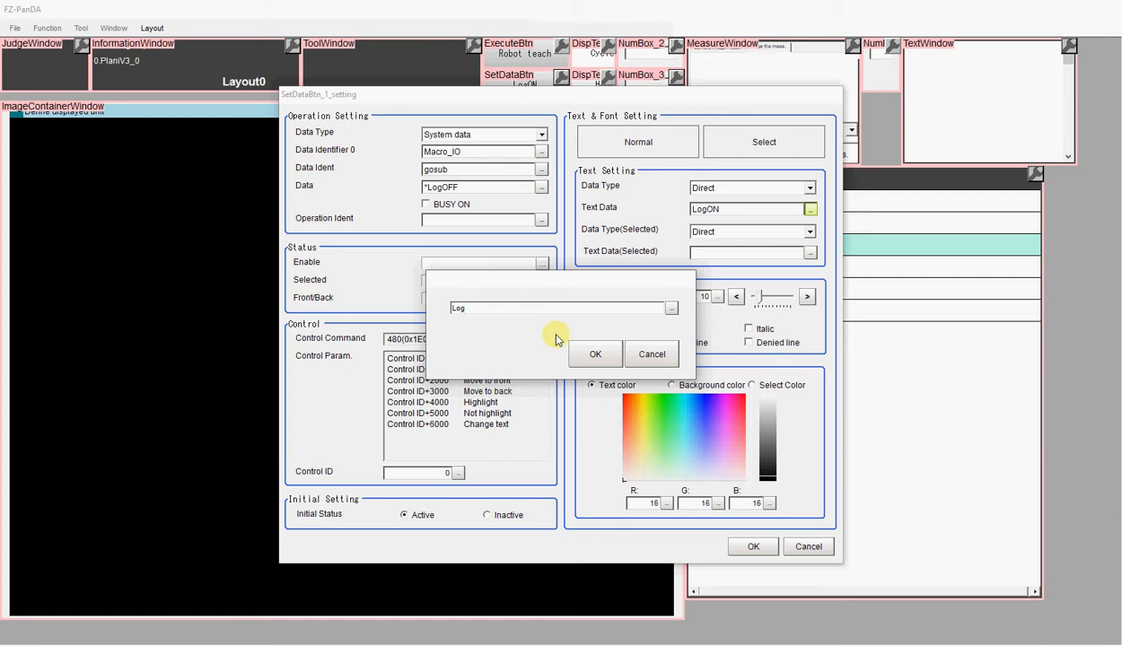
type("OFF")
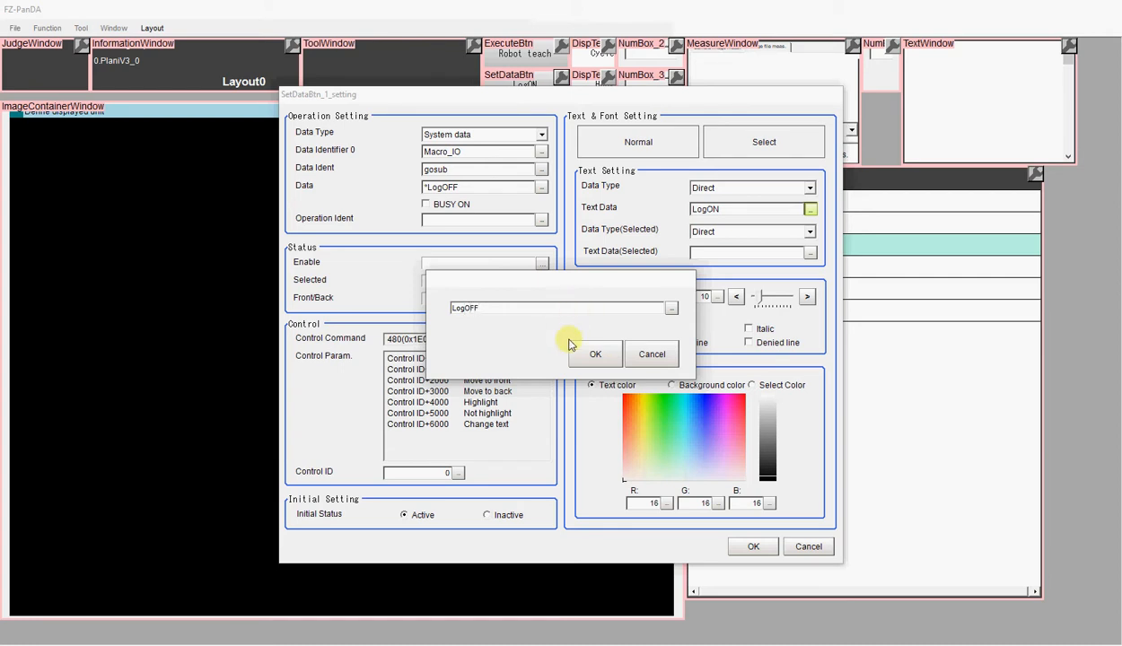
left_click(593, 354)
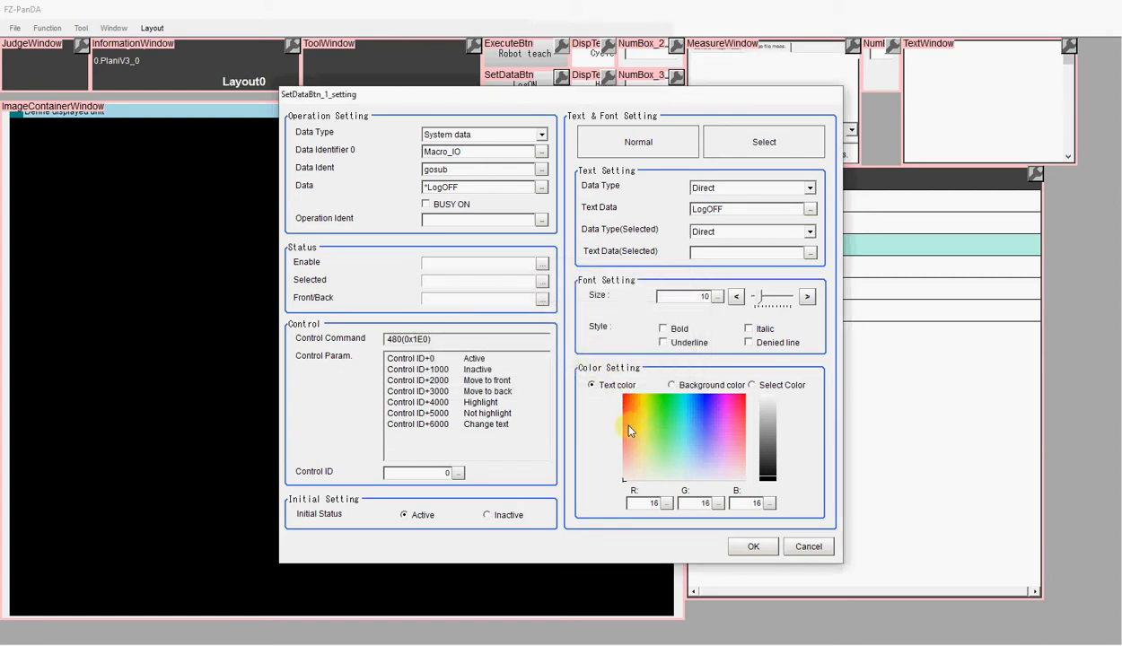
Give the LogOFF button a salmon background (RGB 240, 143, 119) and control ID 1, and apply its settings
left_click(671, 385)
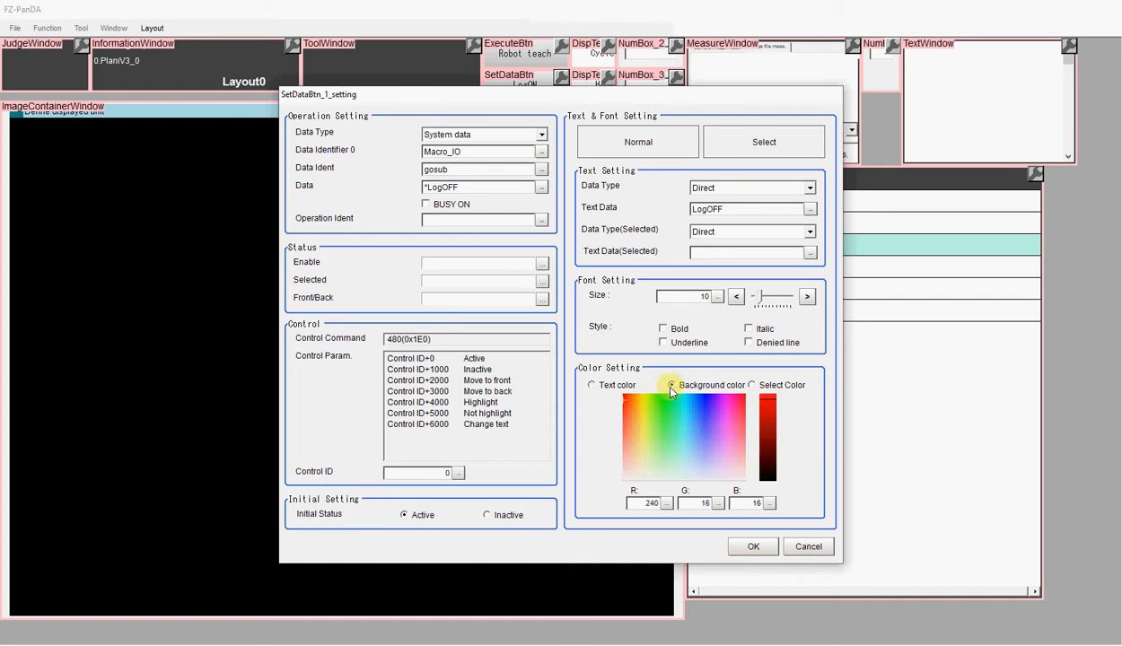
left_click(628, 446)
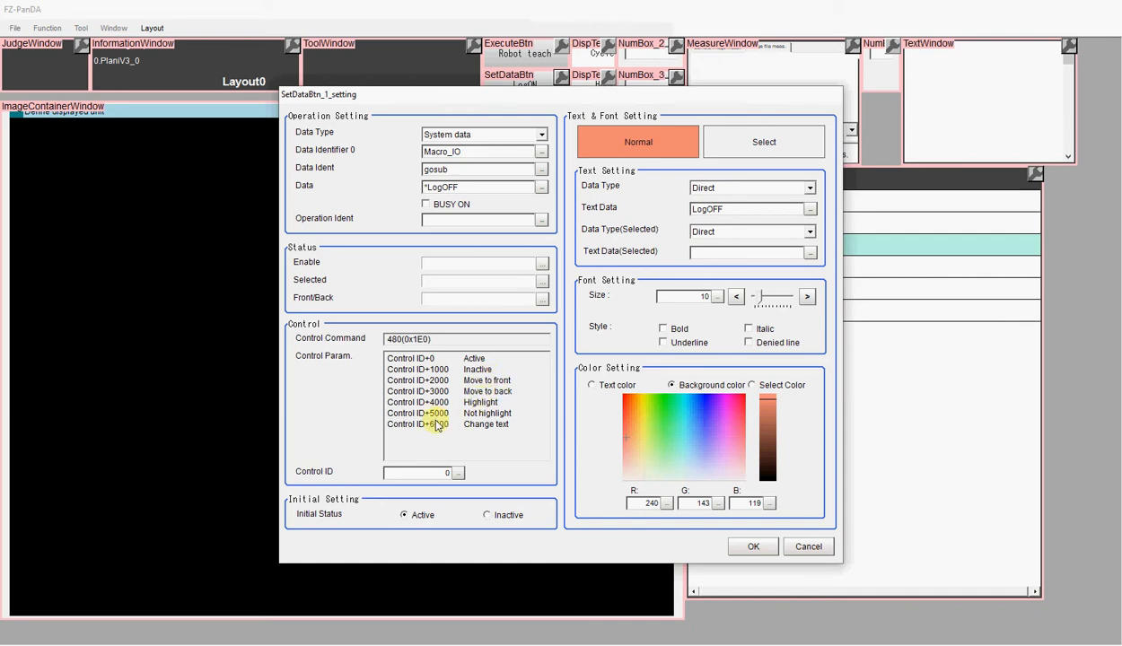
left_click(458, 476)
left_click(397, 567)
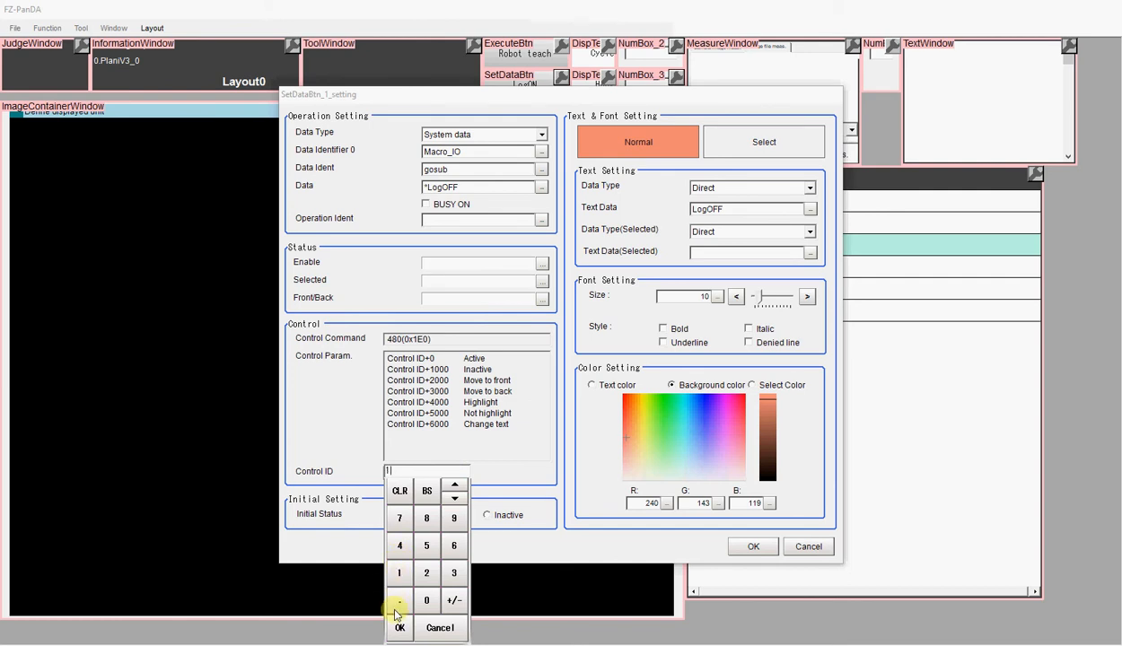
left_click(397, 623)
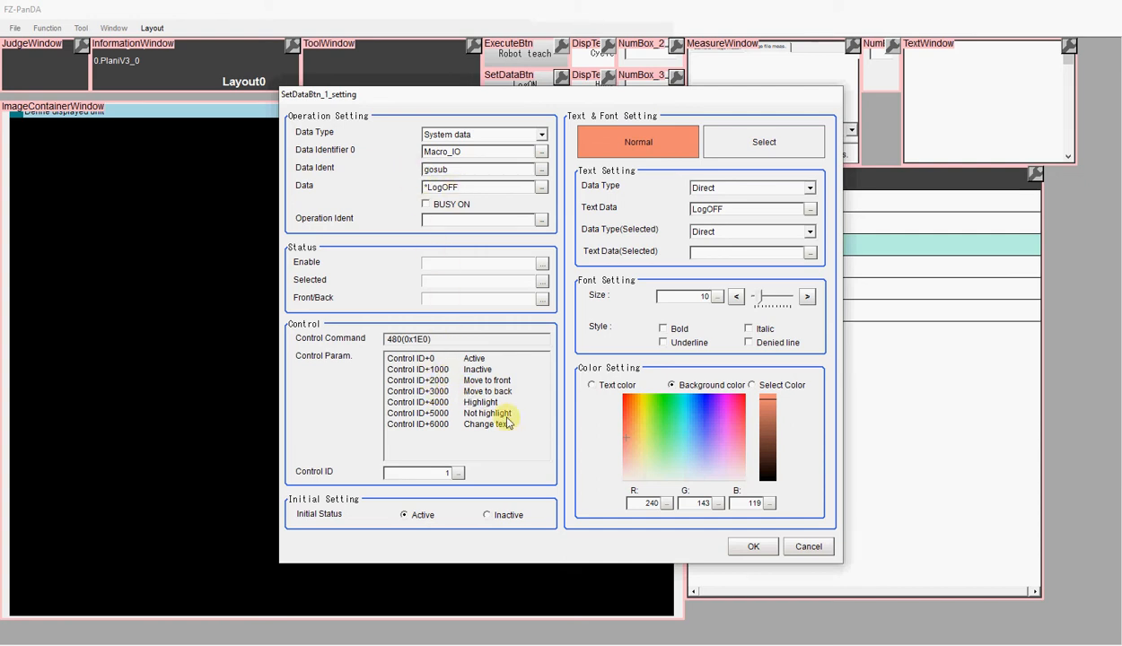
left_click(754, 548)
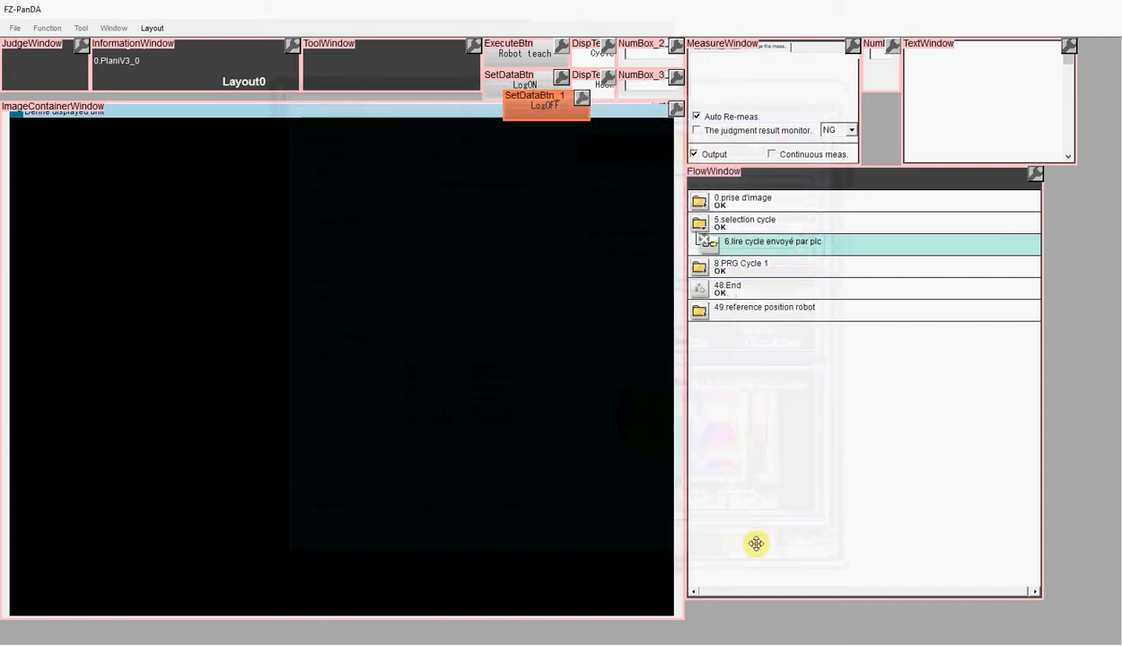
Place the LogOFF button exactly over the LogON button and end the layout modification
mouse_move(533, 100)
left_mouse_down()
mouse_move(531, 110)
mouse_move(521, 96)
left_mouse_up()
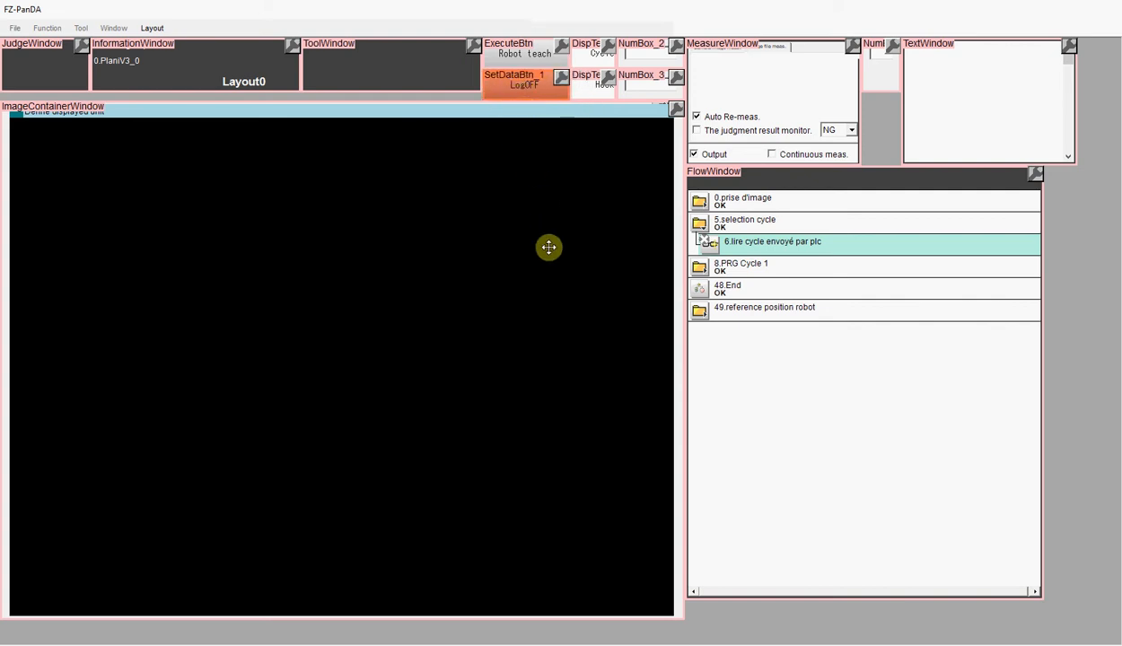
right_click(324, 211)
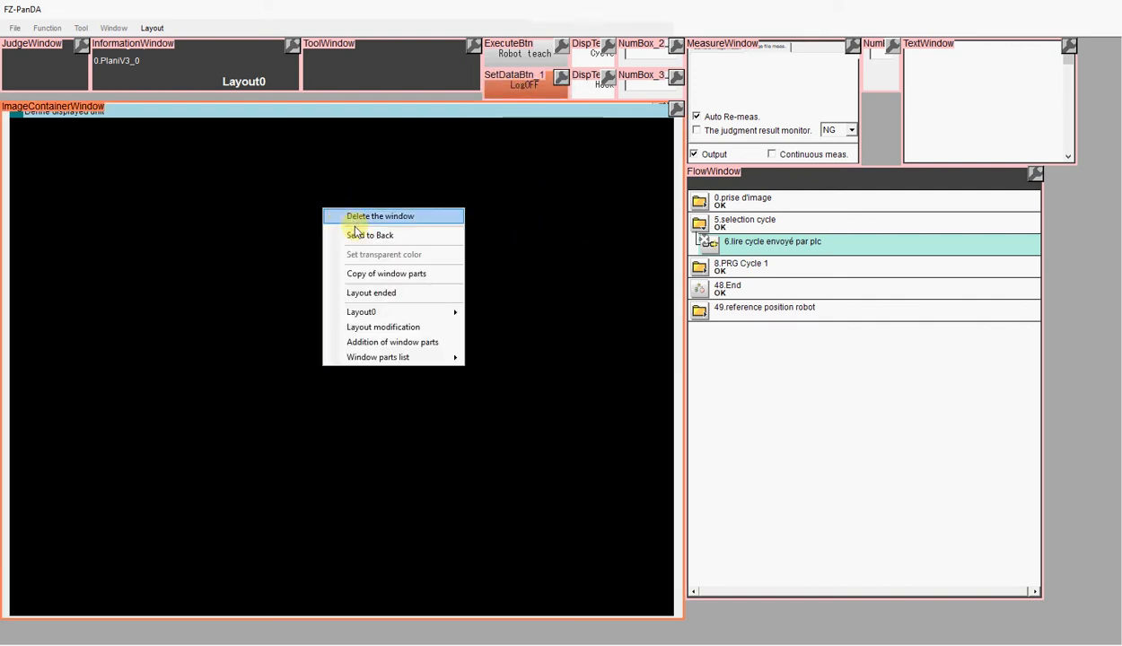
left_click(369, 297)
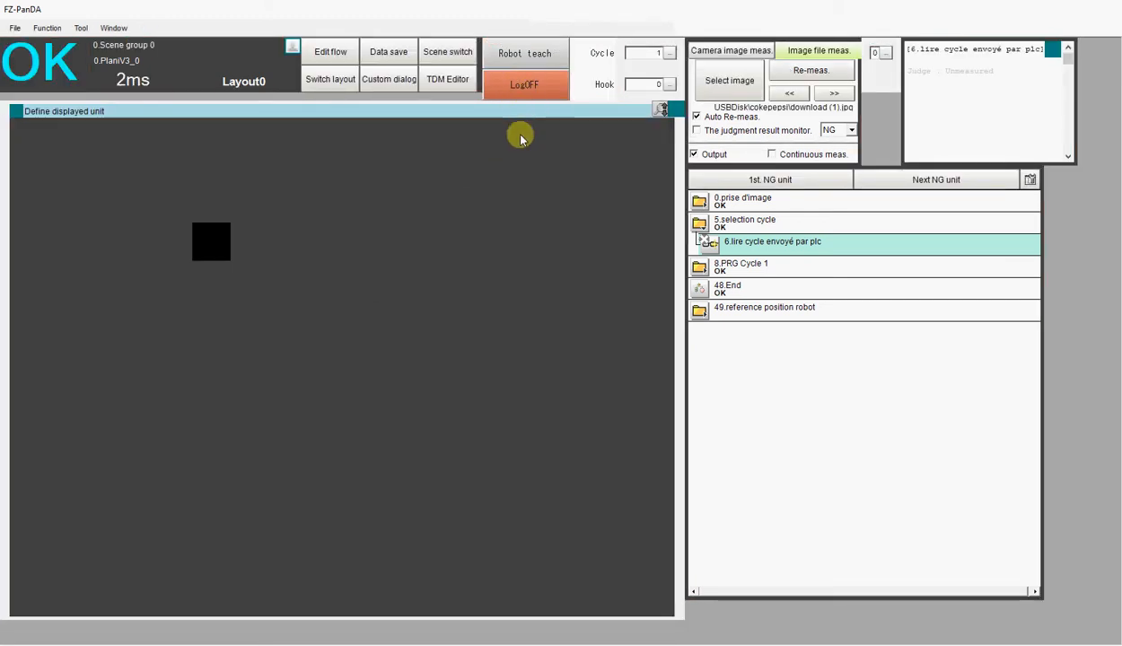
Open the code of communication command macro 0 (CMD0000) for editing
left_click(89, 30)
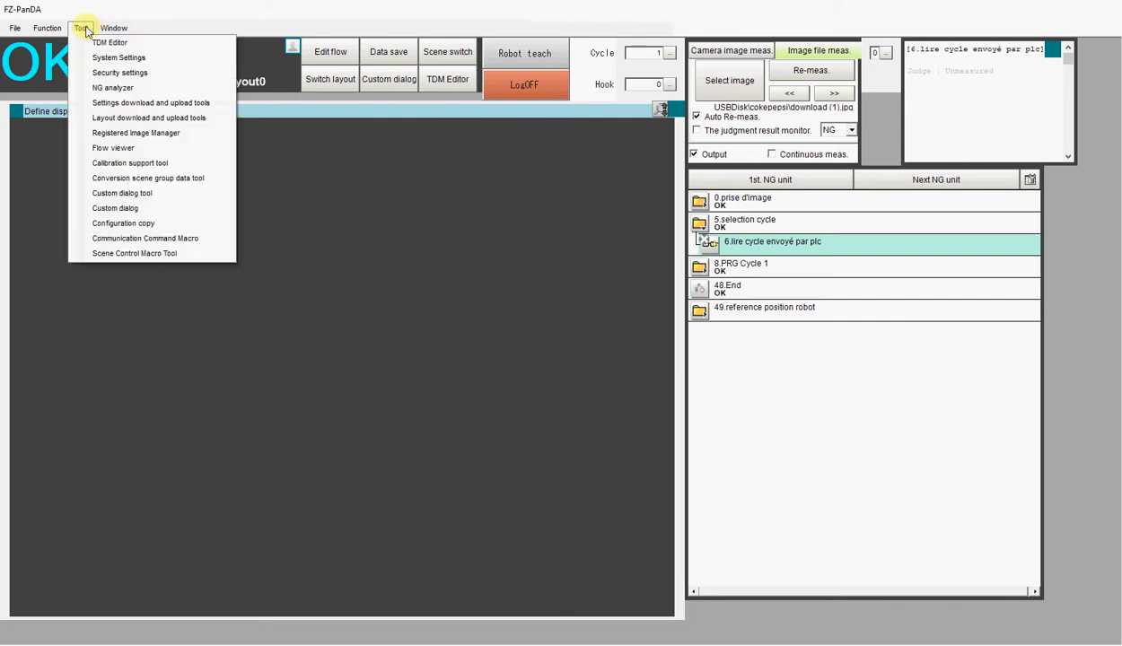
left_click(102, 238)
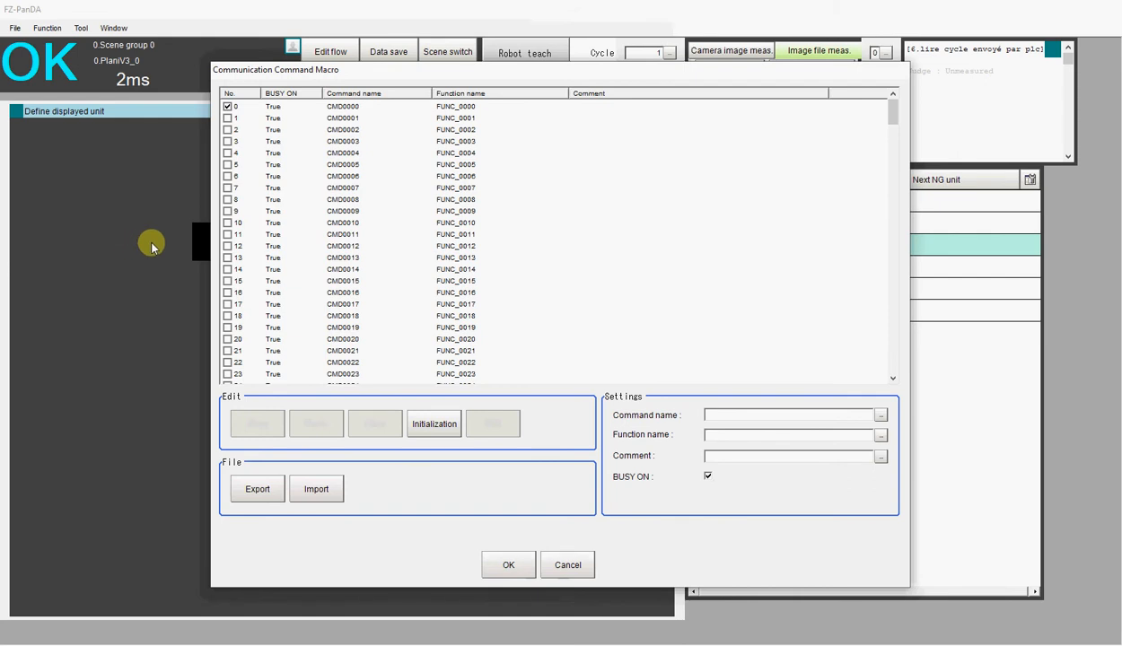
left_click(325, 106)
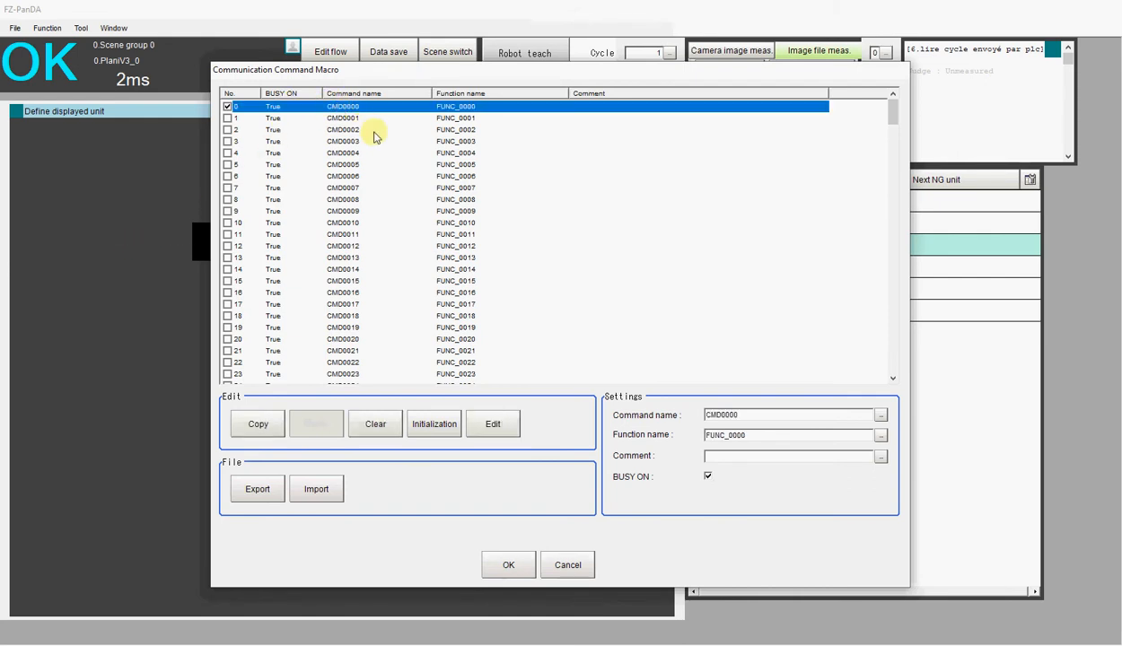
left_click(228, 107)
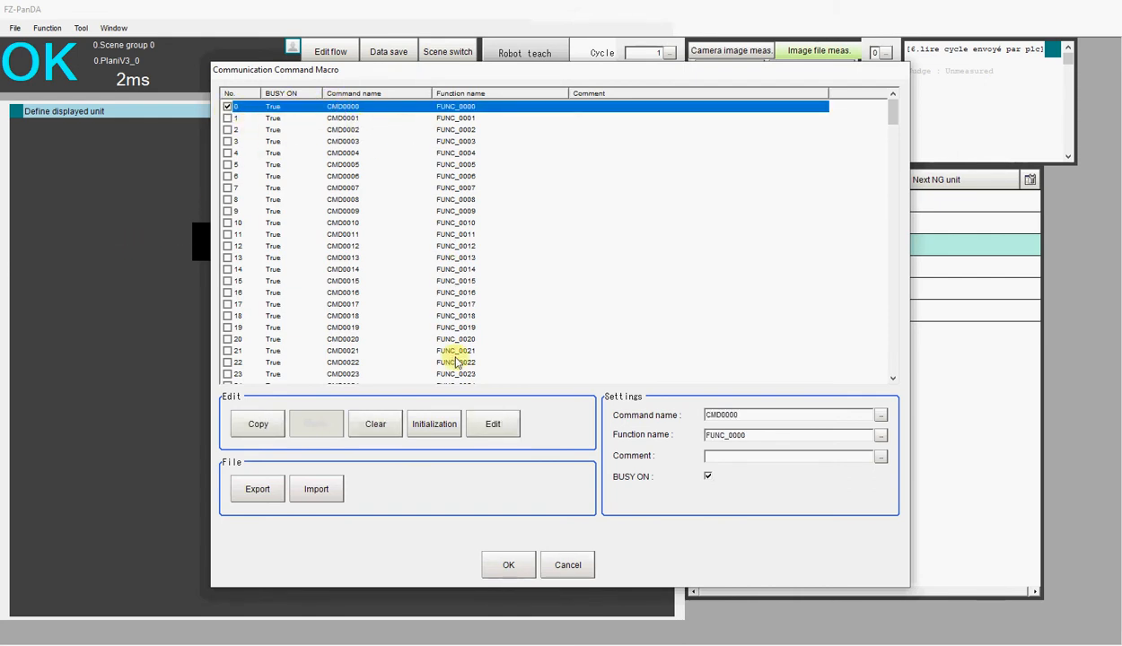
left_click(492, 422)
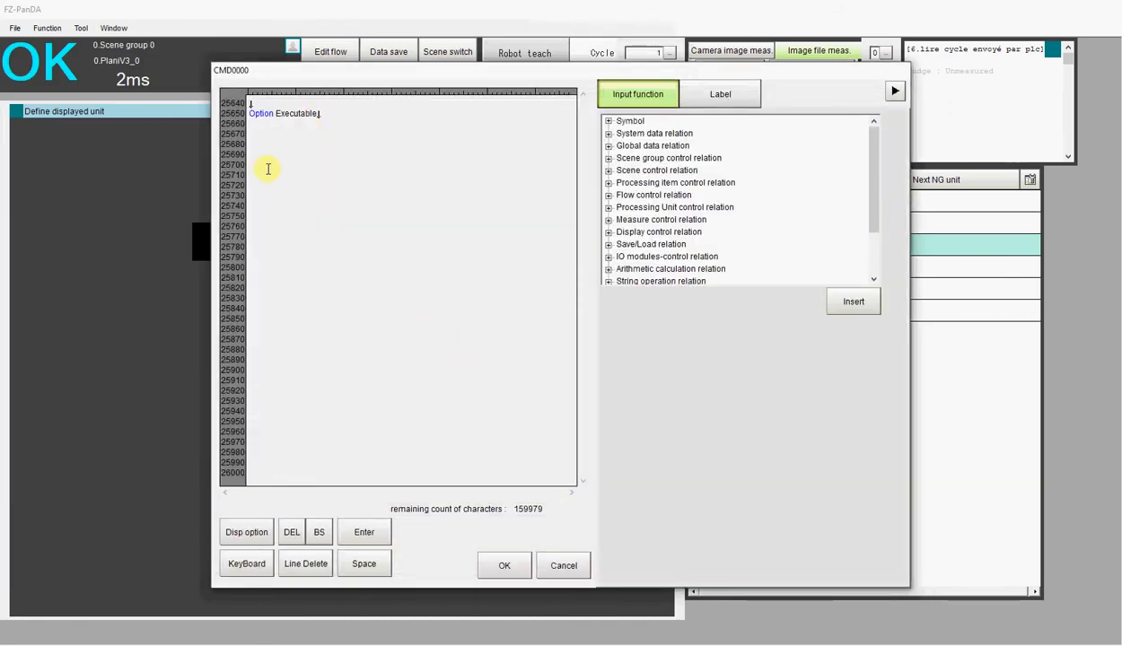
Add two empty subroutines labelled *LogON and *LogOFF below Option Executable, each ending with Return
key("Return")
key("Return")
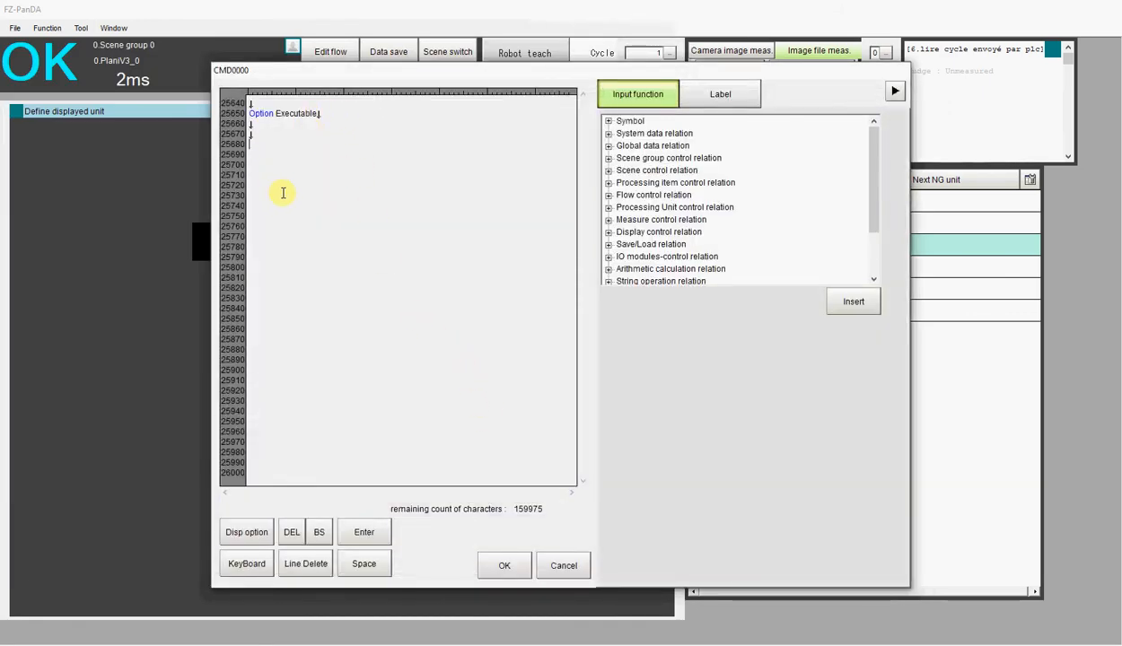
type("'")
type("Log")
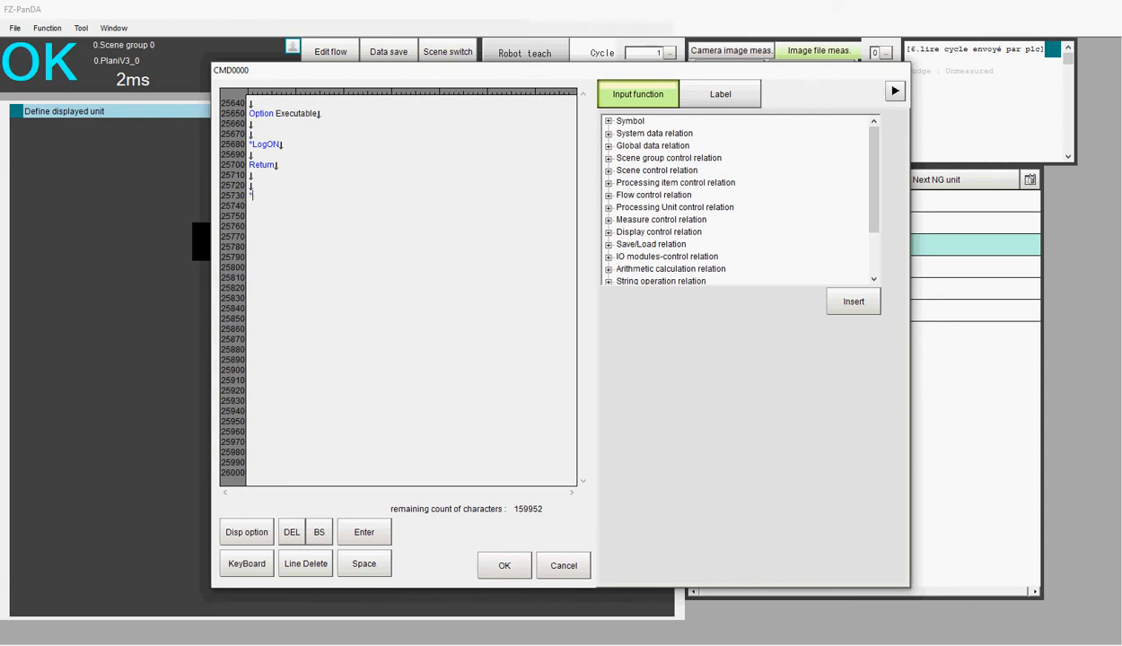
type("OF")
key("Return")
key("Return")
type("Return")
Add two extra blank lines between the *LogON label and its Return
left_click(254, 156)
key("Return")
key("Return")
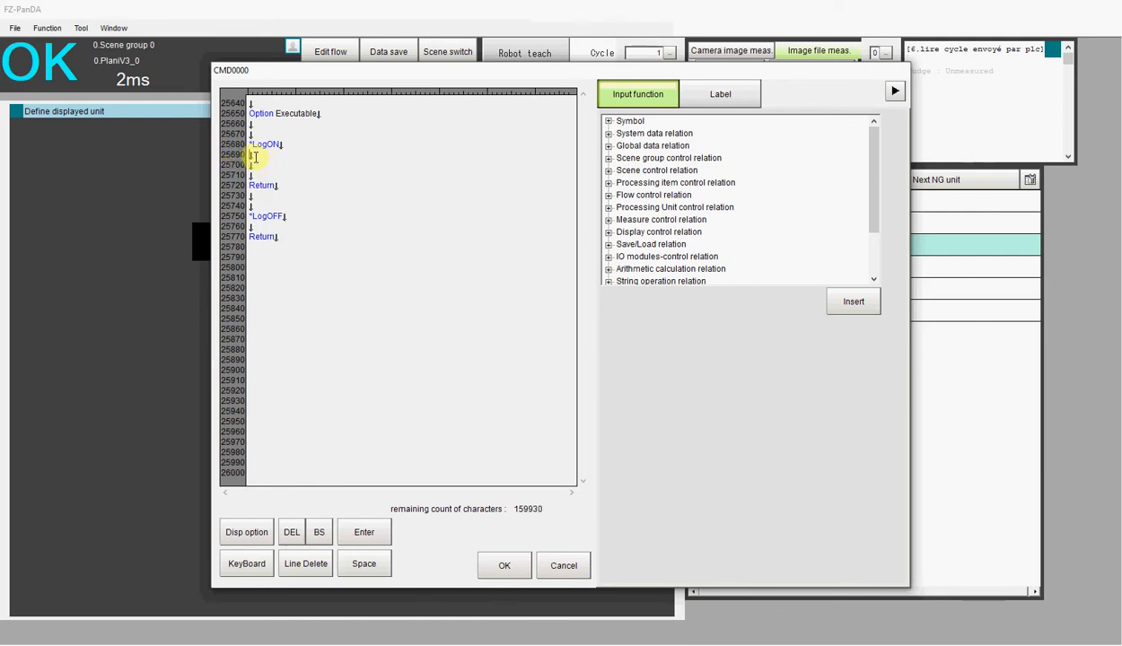
Insert a RaiseOptionEvent function with eventNo 480 and parameter 2001 directly below the *LogON label
scroll(643, 240, "down", 2)
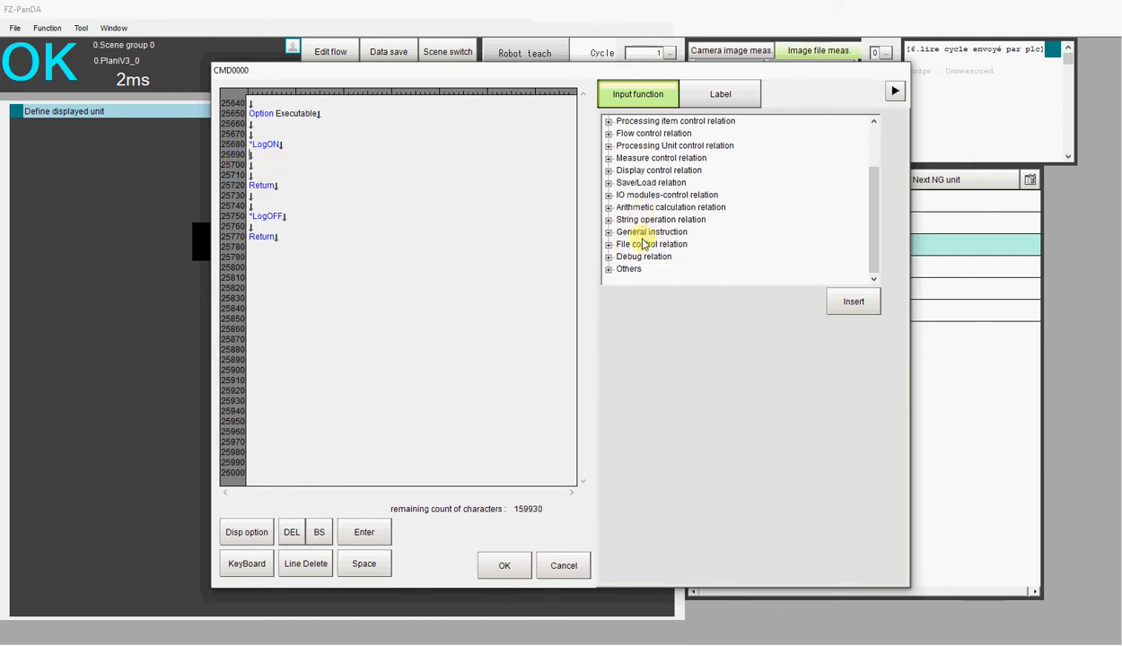
left_click(607, 269)
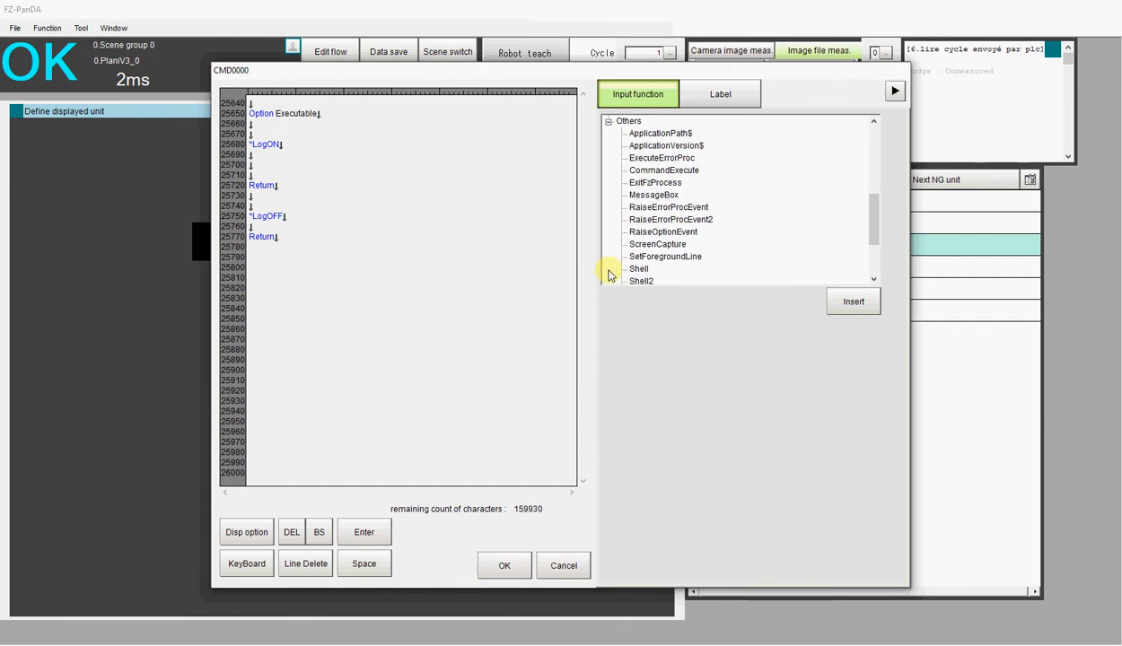
left_click(644, 233)
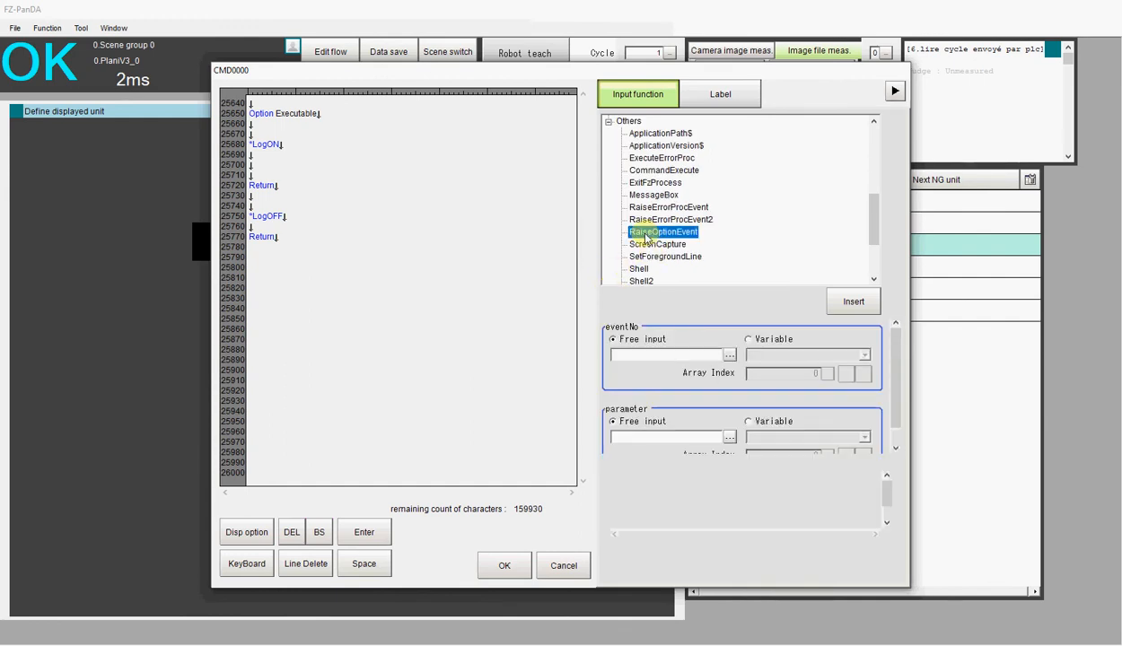
left_click(626, 355)
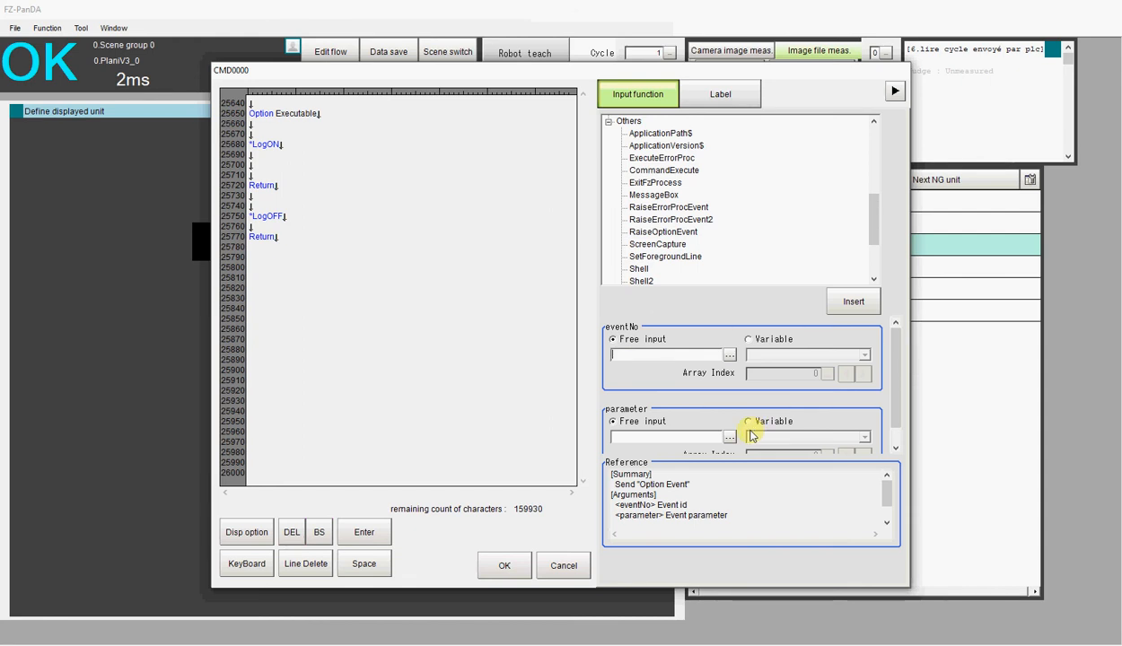
type("480")
left_click(618, 435)
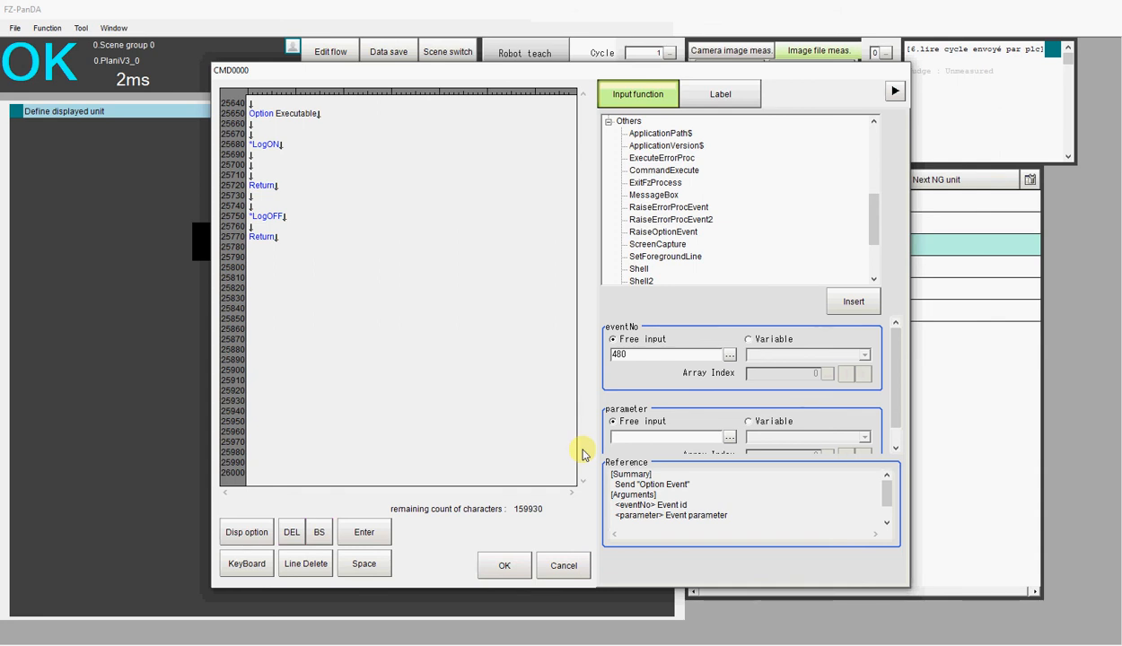
type("2000")
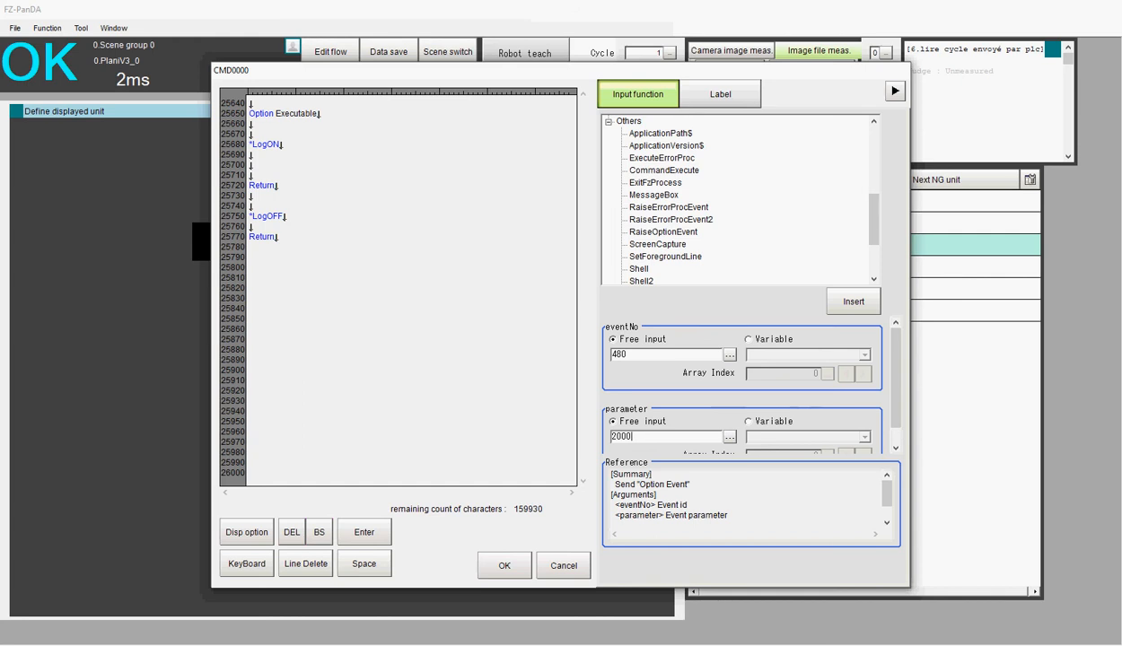
key("BackSpace")
type("1")
left_click(254, 155)
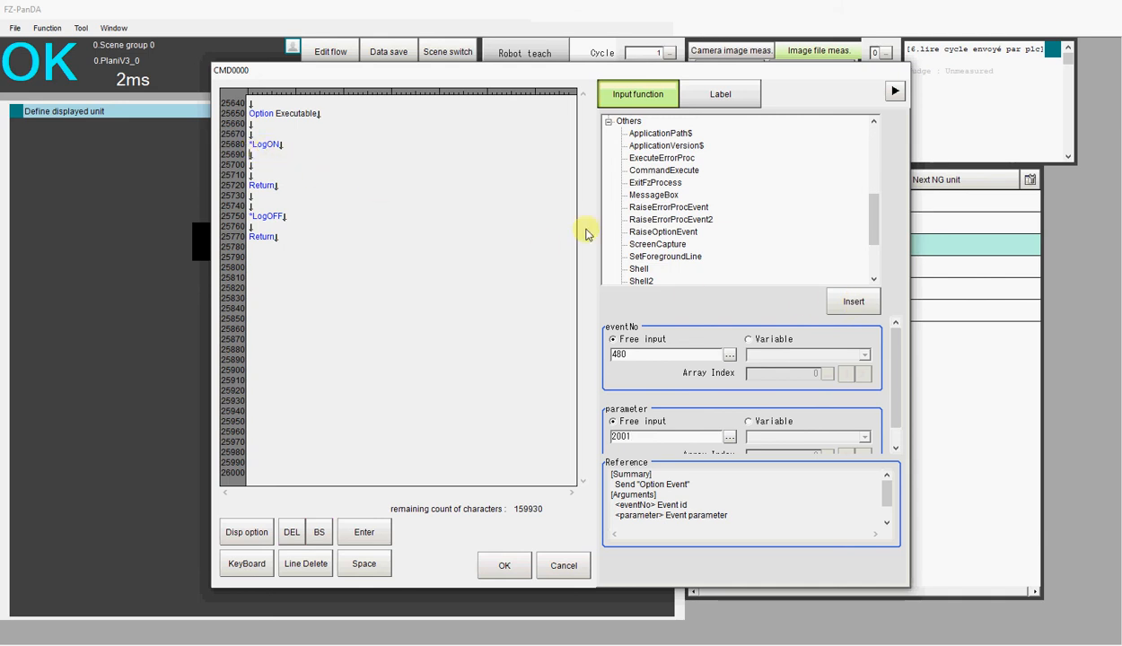
left_click(853, 302)
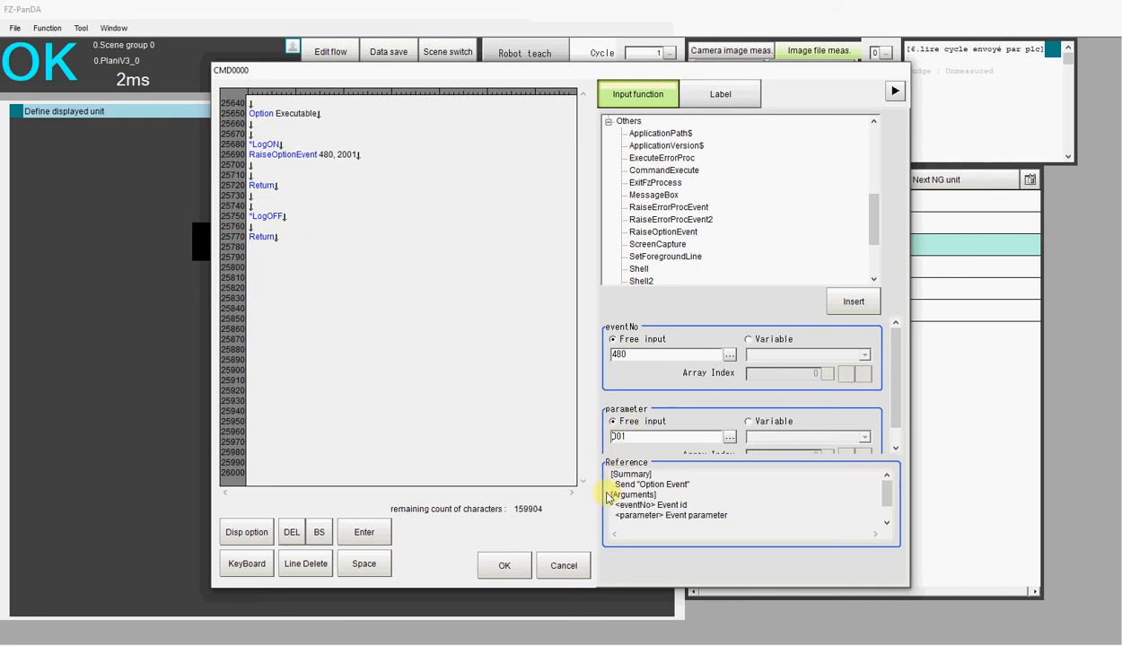
Insert a second RaiseOptionEvent line in *LogON with eventNo 480 and parameter 3000
type("3000")
left_click(629, 353)
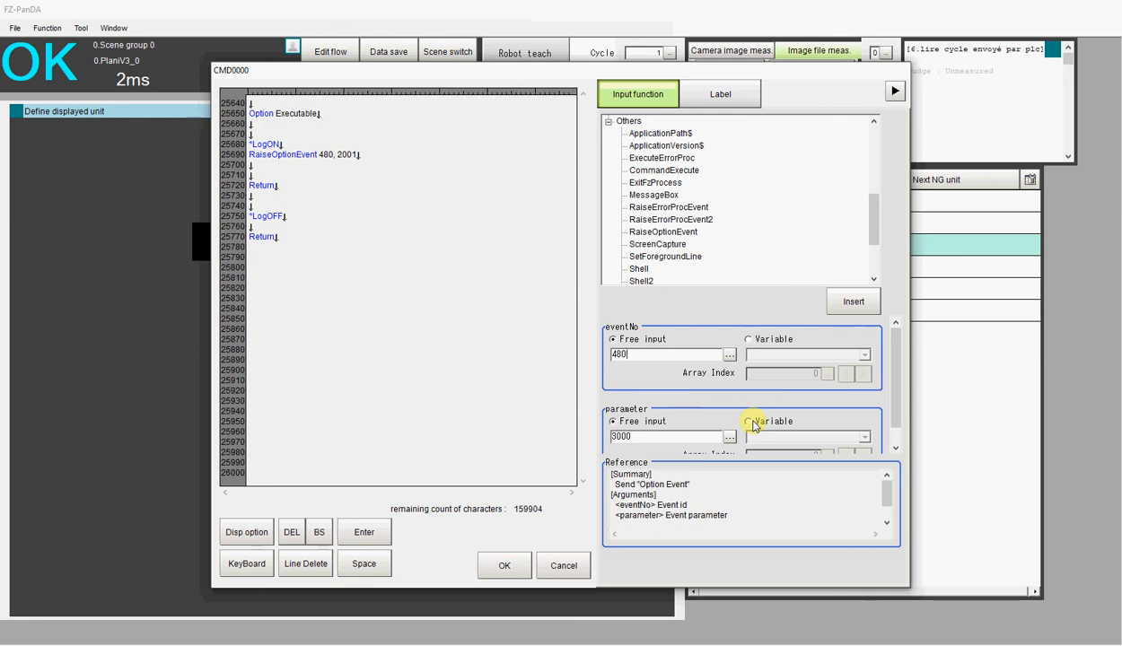
left_click(852, 302)
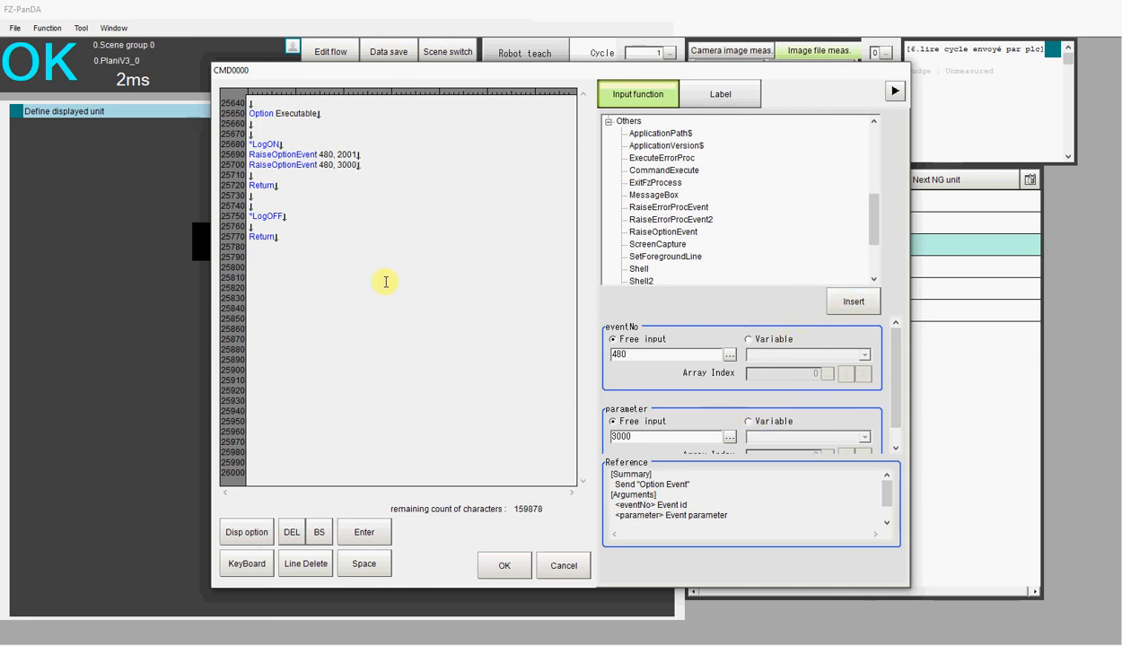
Copy both RaiseOptionEvent lines into the *LogOFF subroutine and delete the blank line before Return in *LogON
left_click_drag(248, 154, 360, 168)
key("ctrl+c")
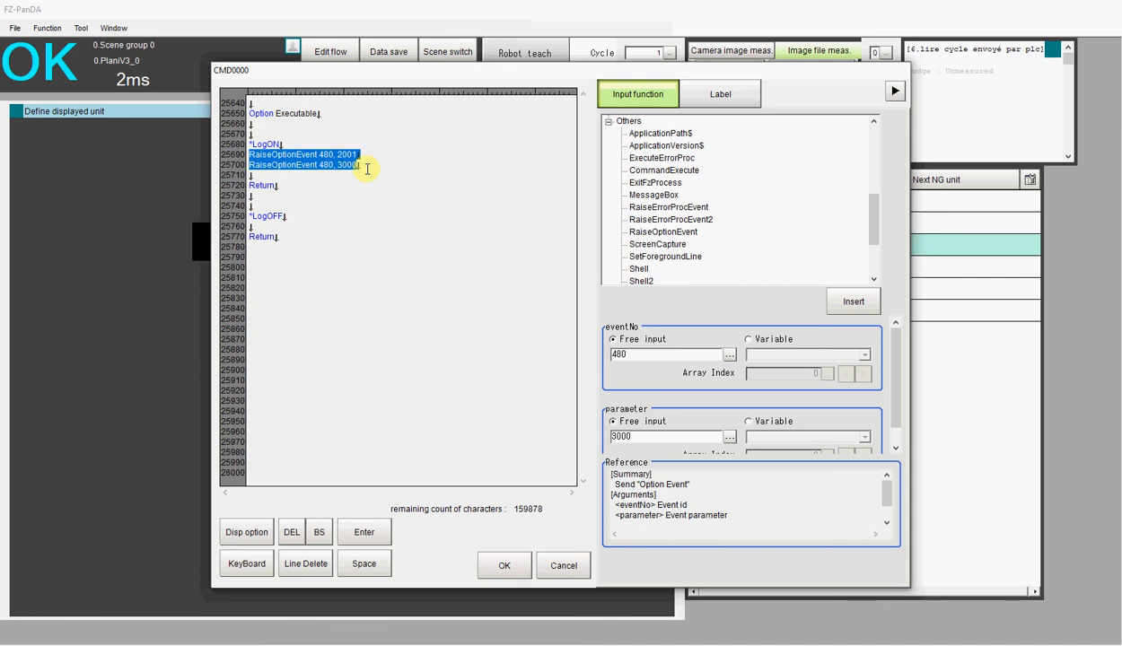
left_click(219, 268)
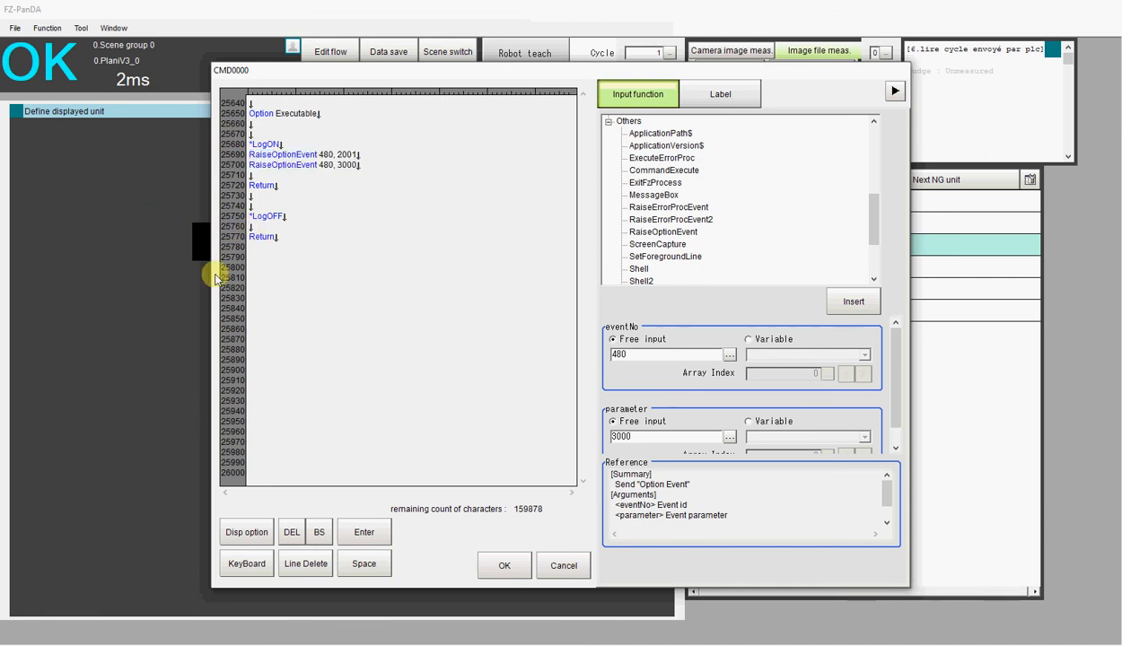
key("ctrl+v")
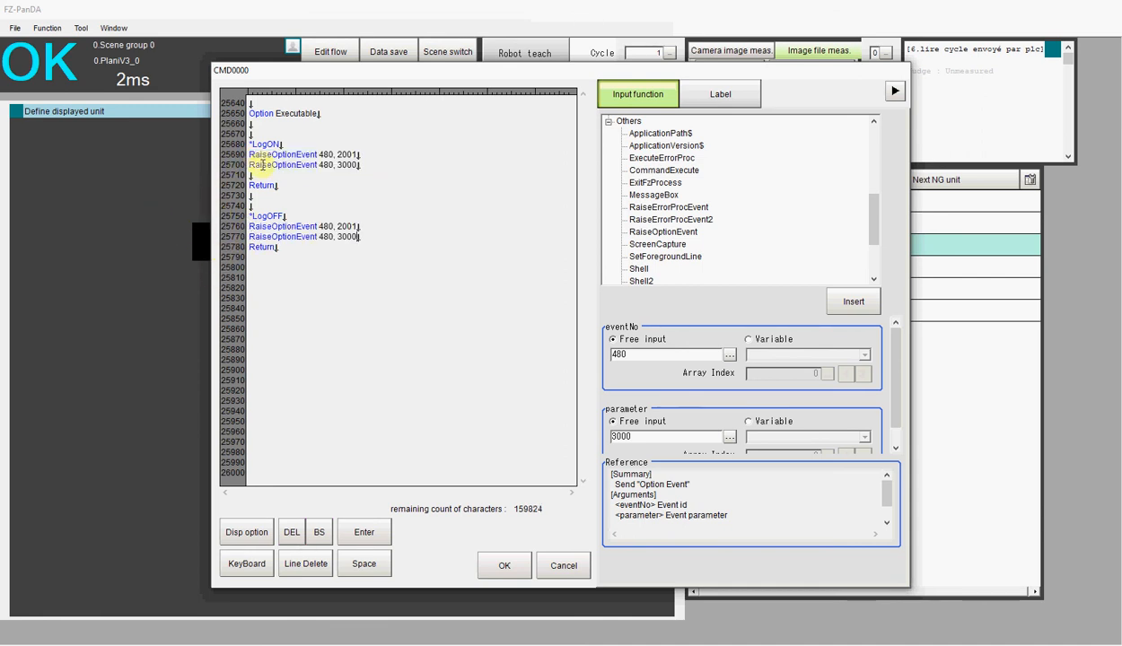
left_click(253, 175)
key("Delete")
Change the event parameters in *LogOFF to 2000 and 3001, and save the communication command macro
left_click(355, 217)
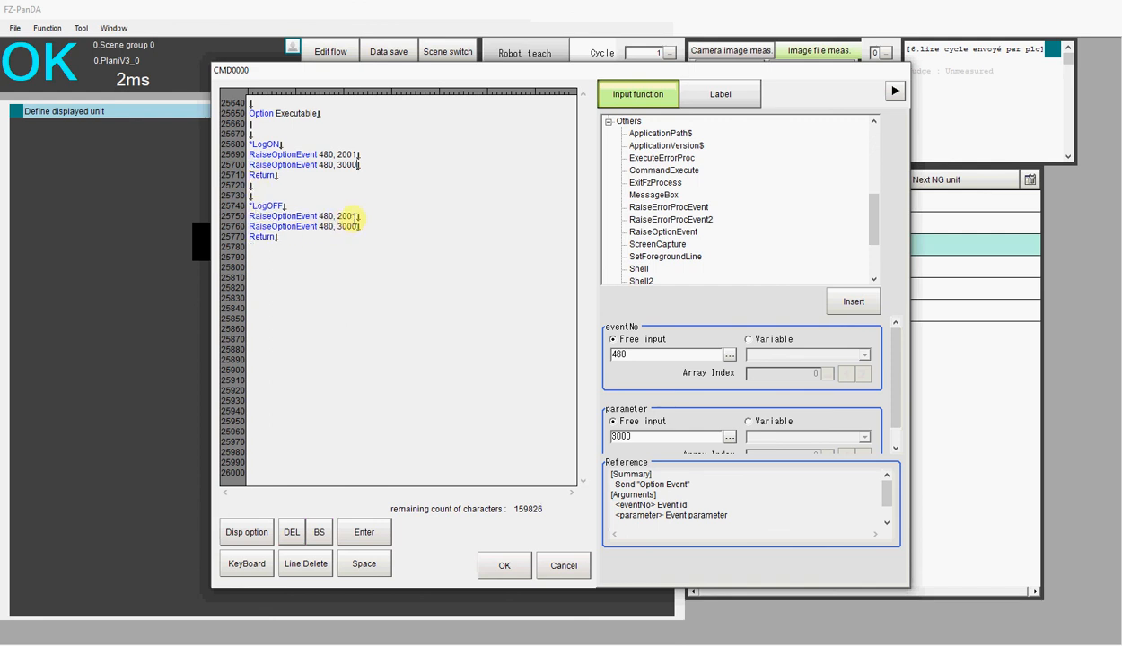
key("BackSpace")
type("0")
key("BackSpace")
type("1")
left_click(503, 566)
left_click(505, 562)
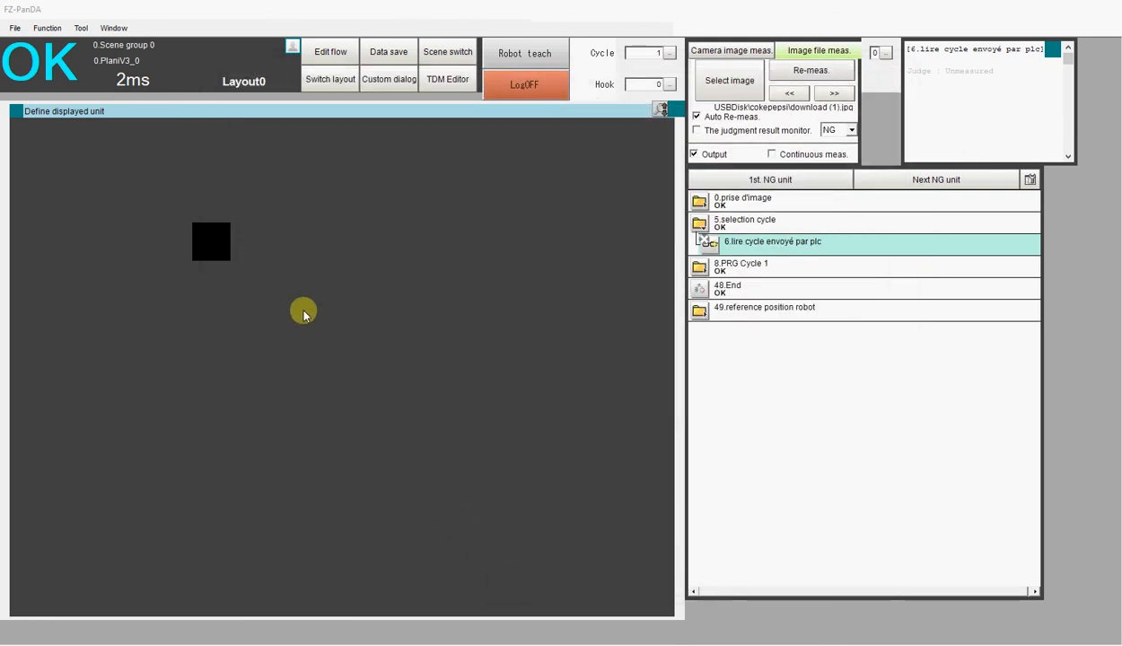
Test the overlapping LogOFF and LogON buttons by toggling between them several times
left_click(518, 83)
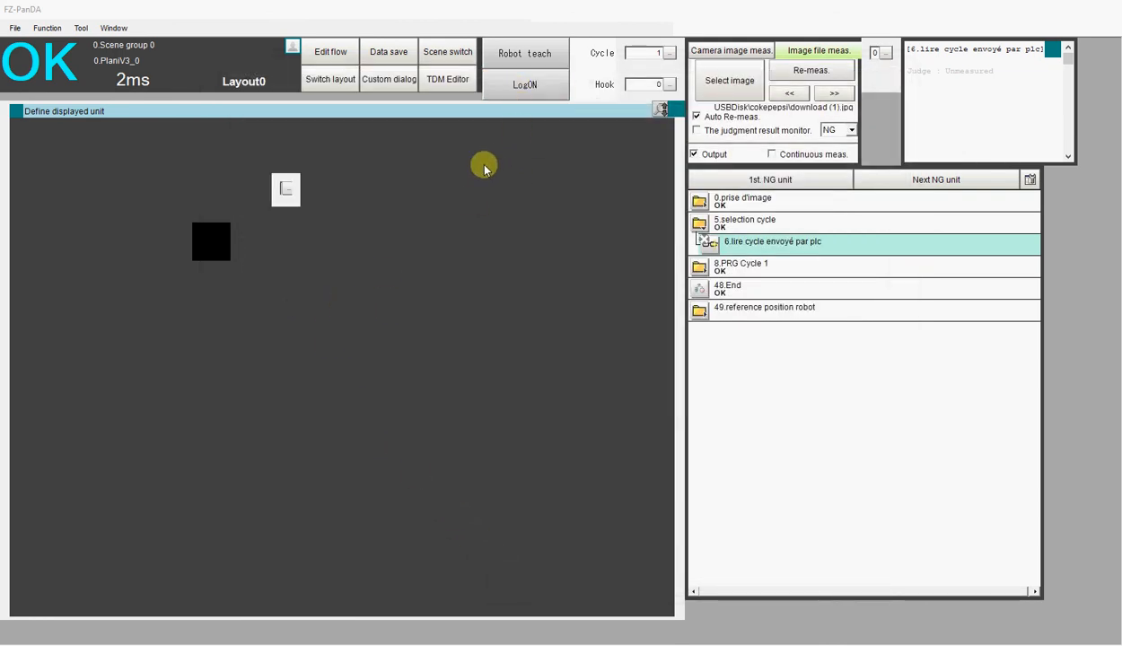
left_click(523, 87)
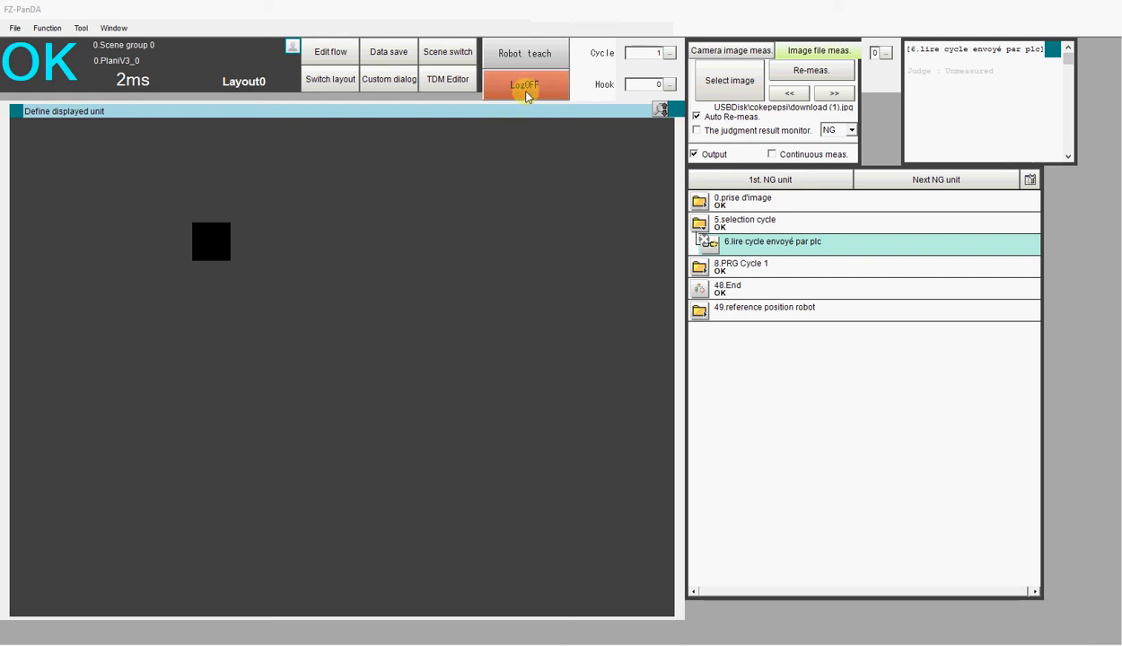
left_click(521, 86)
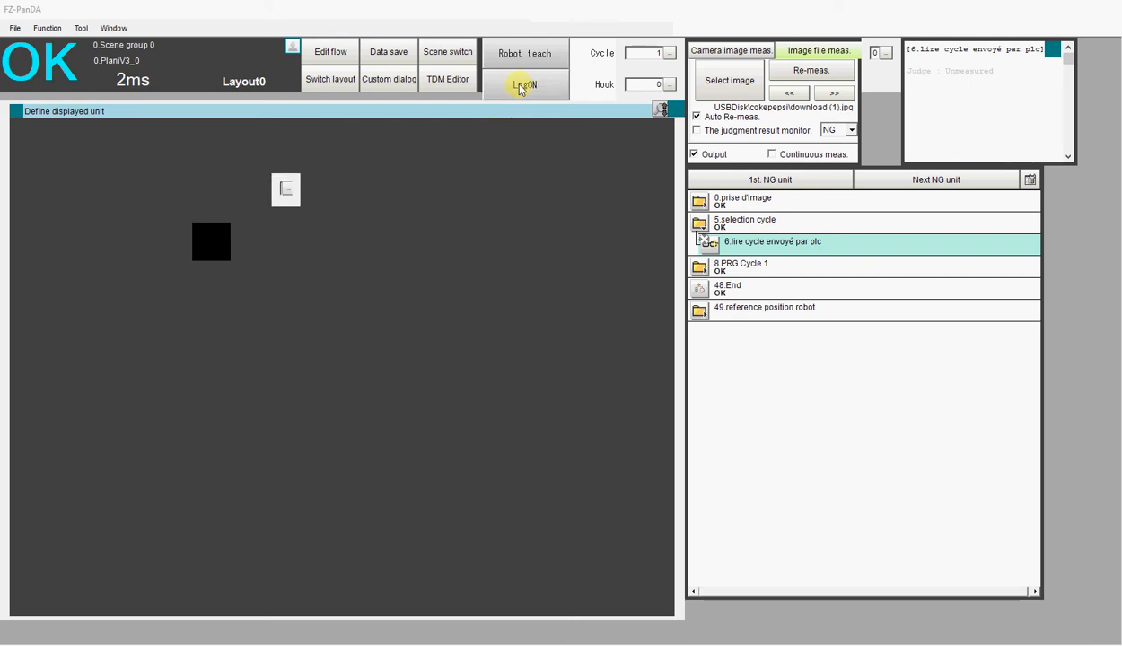
left_click(519, 89)
left_click(519, 88)
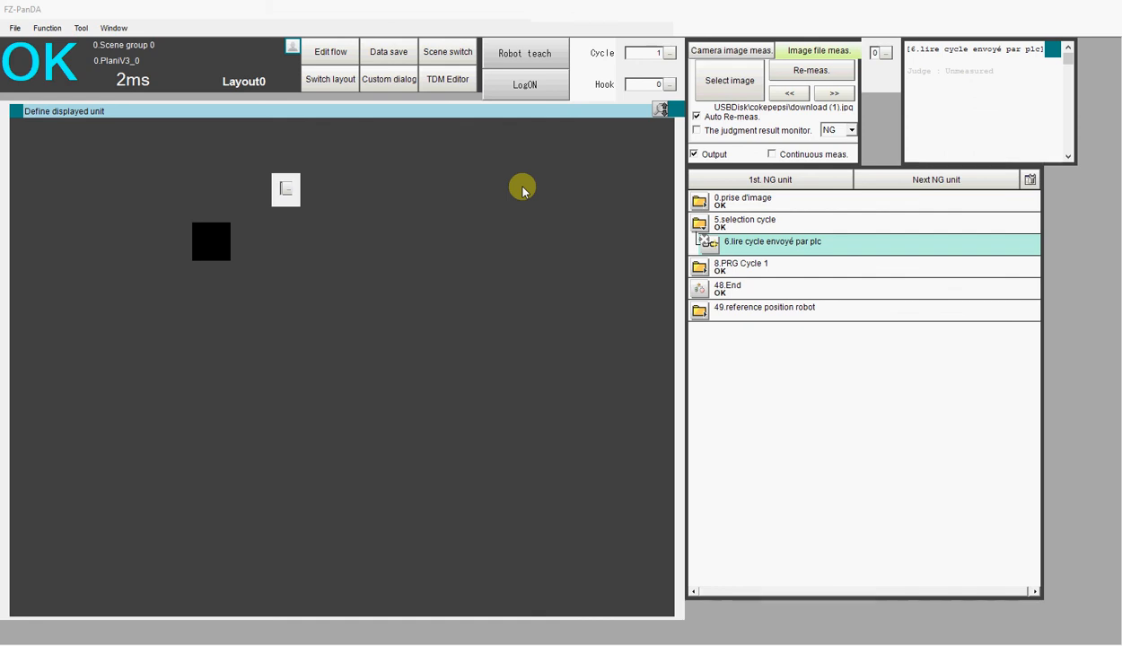